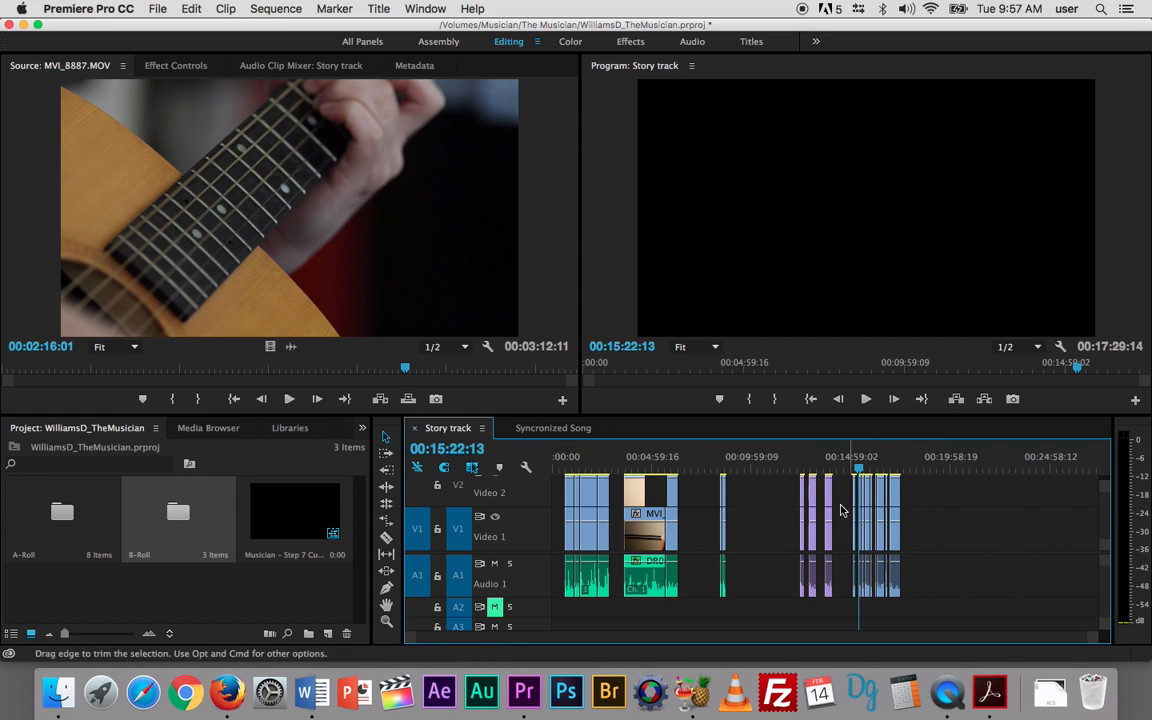
- Copy the last group of clips in the Story track sequence and paste it after the song in the Syncronized Song sequence
{"action": "left_click_drag", "start_coordinate": [843, 505], "coordinate": [921, 553]}
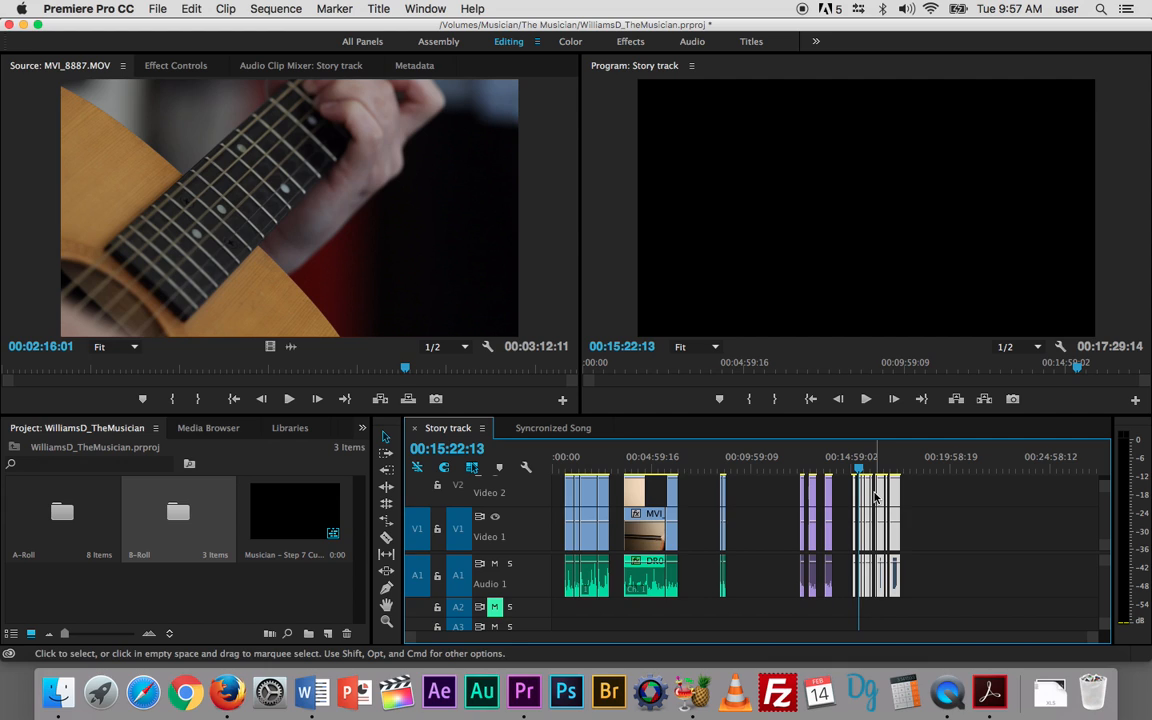
{"action": "left_click", "coordinate": [576, 428]}
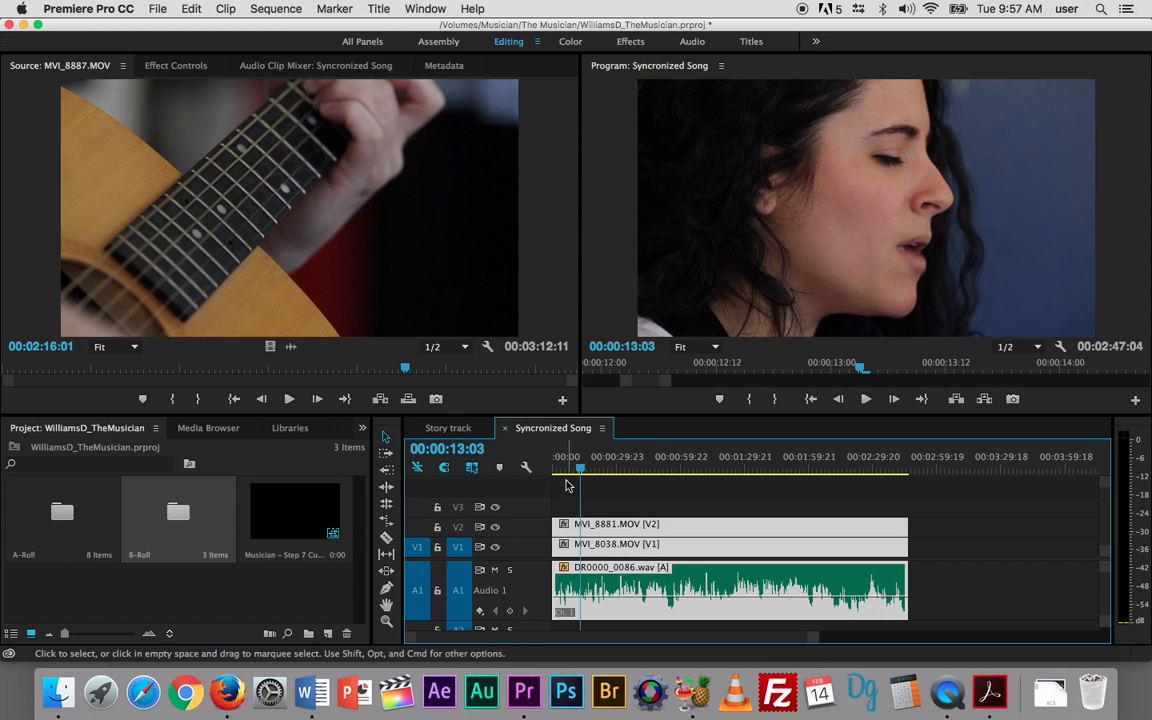
{"action": "left_click_drag", "start_coordinate": [650, 465], "coordinate": [920, 460]}
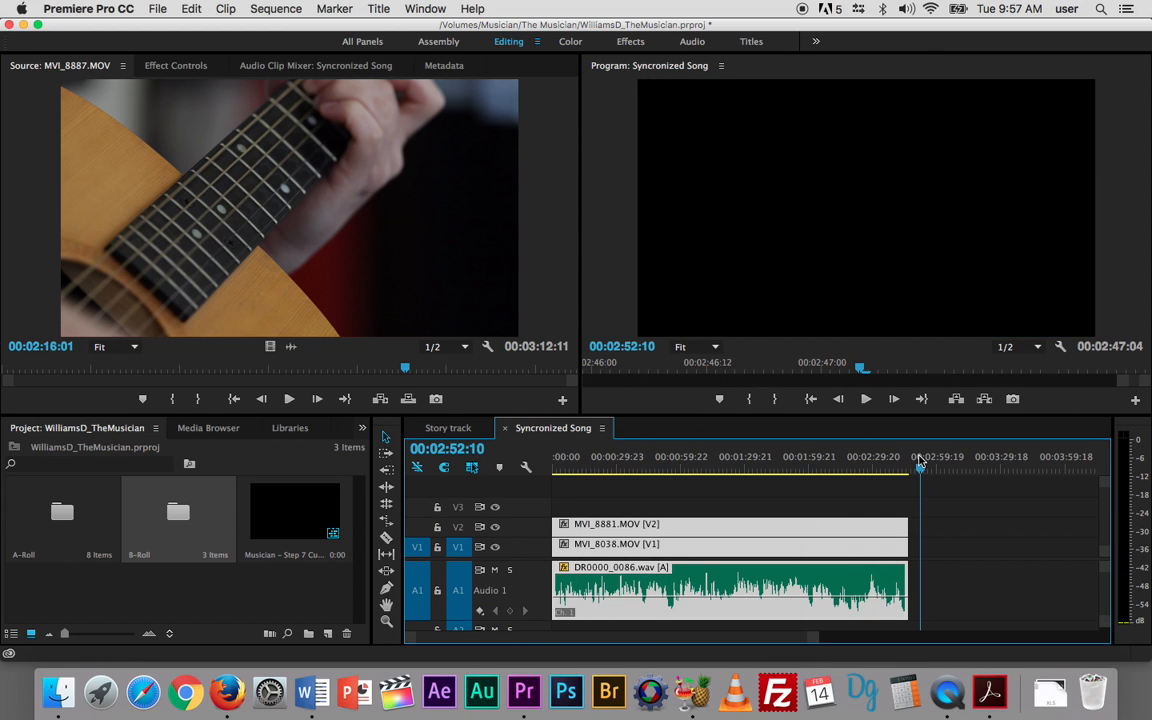
{"action": "key", "text": "super+v"}
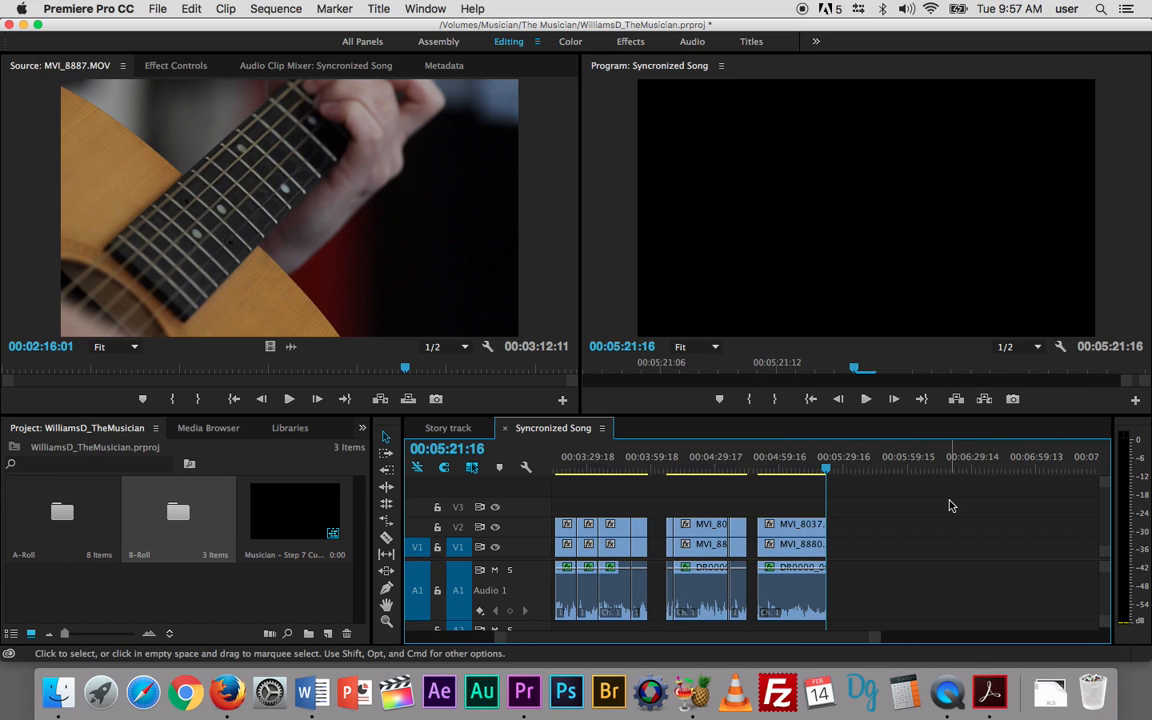
{"action": "key", "text": "minus"}
{"action": "key", "text": "minus"}
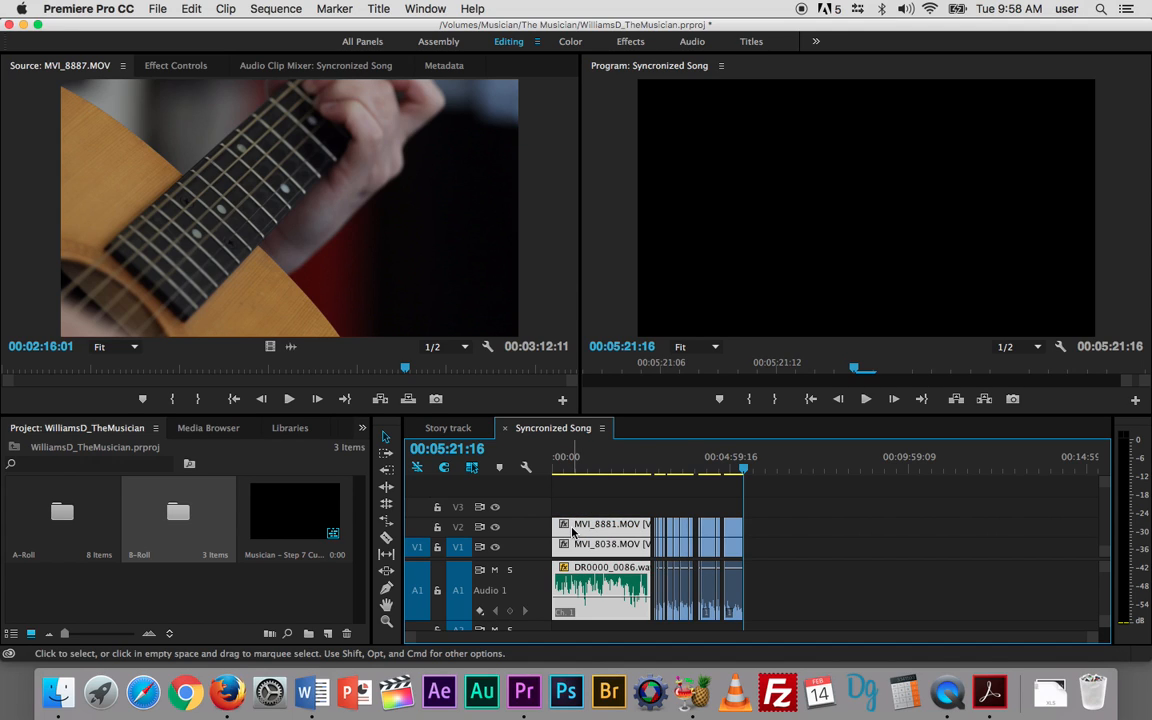
- Move the song's video clips to V3 and V4 and its audio to A2, and shift the pasted clips to the sequence start
{"action": "left_click_drag", "start_coordinate": [573, 531], "coordinate": [574, 490]}
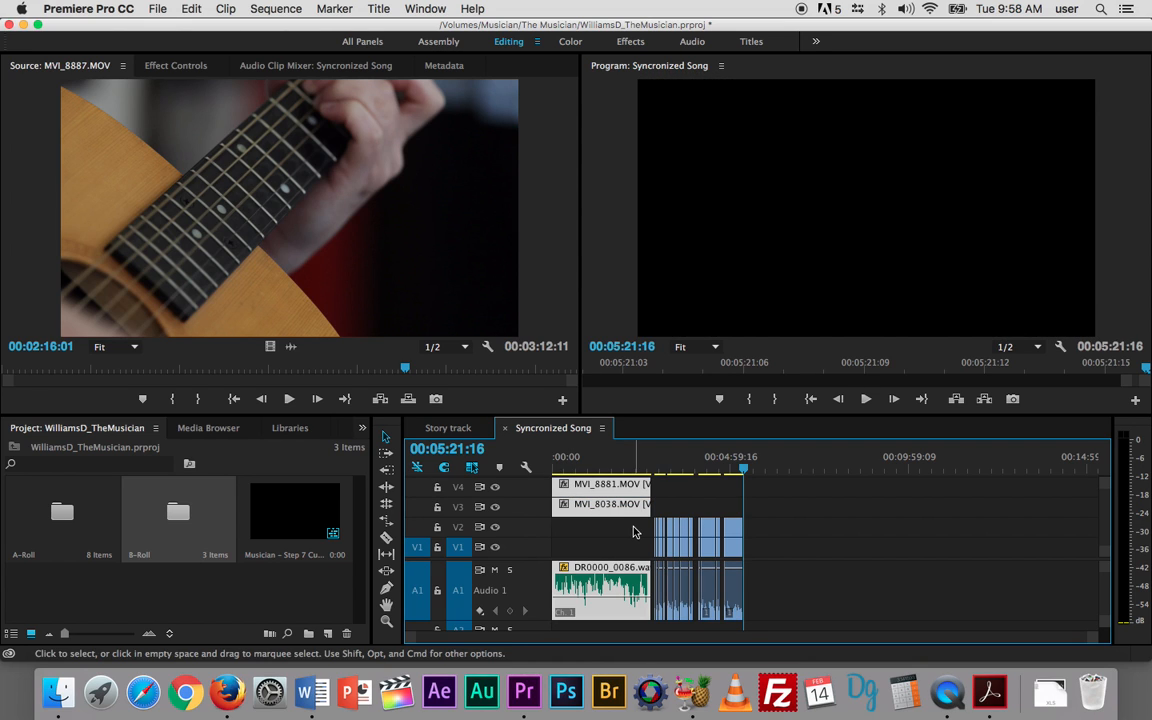
{"action": "left_click_drag", "start_coordinate": [632, 520], "coordinate": [720, 548]}
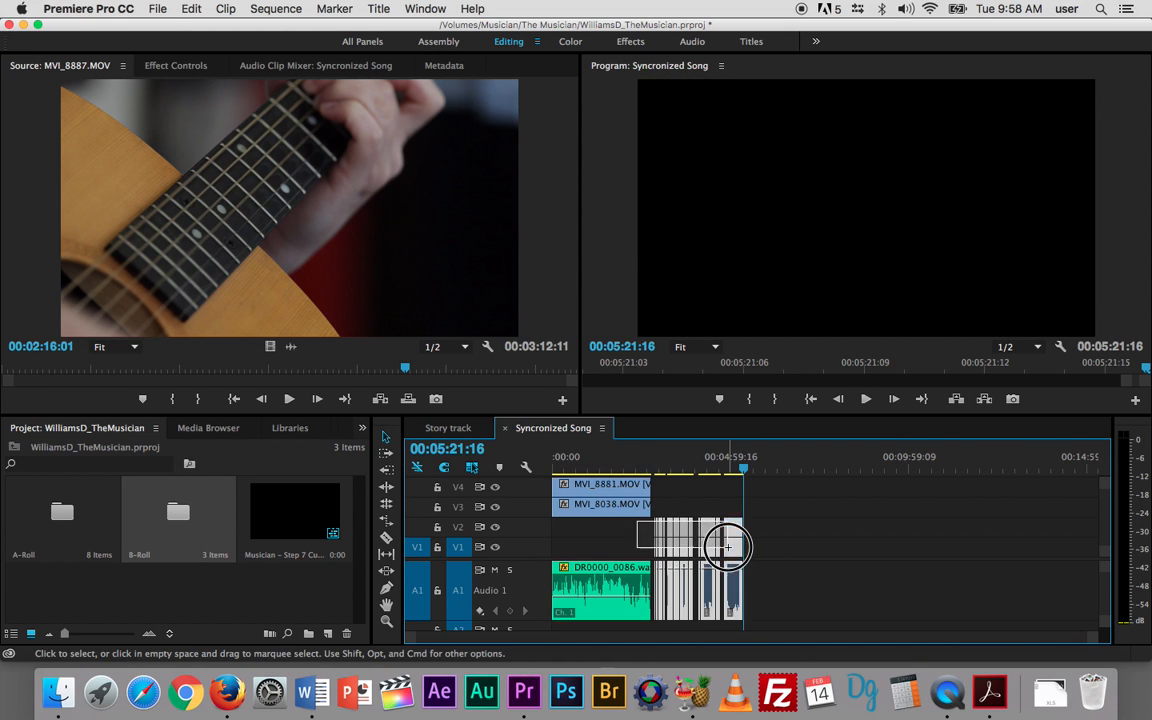
{"action": "left_click_drag", "start_coordinate": [586, 580], "coordinate": [588, 628]}
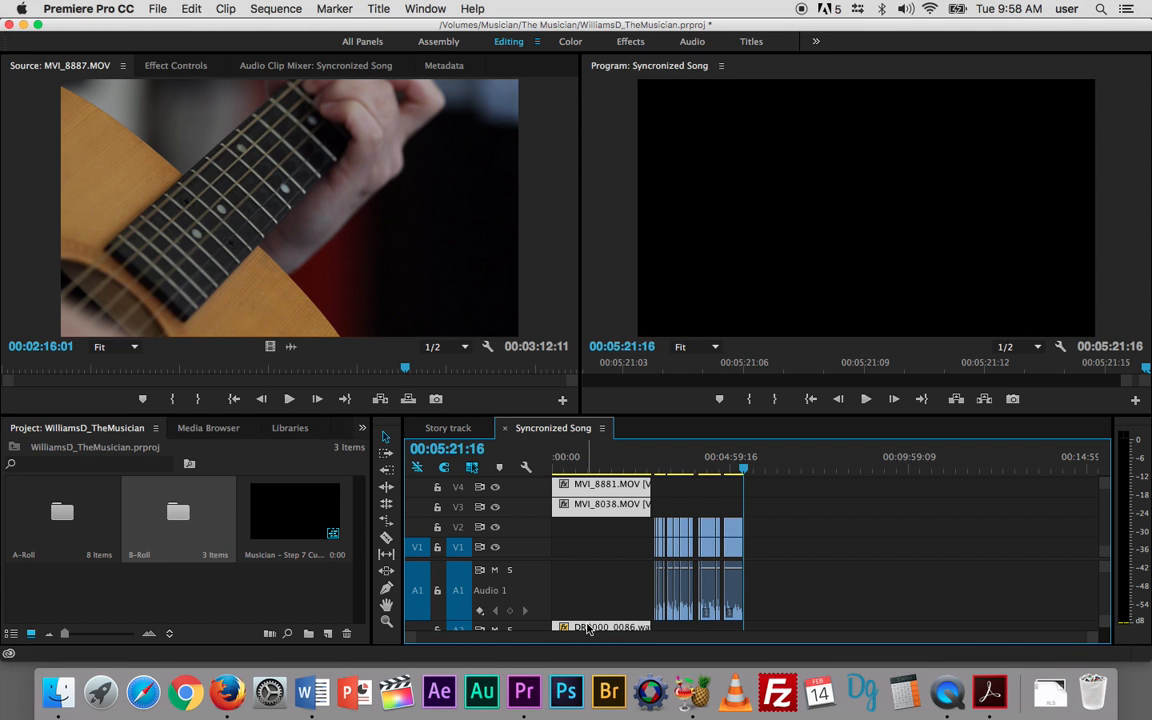
{"action": "left_click", "coordinate": [775, 535]}
{"action": "left_click_drag", "start_coordinate": [775, 535], "coordinate": [576, 543]}
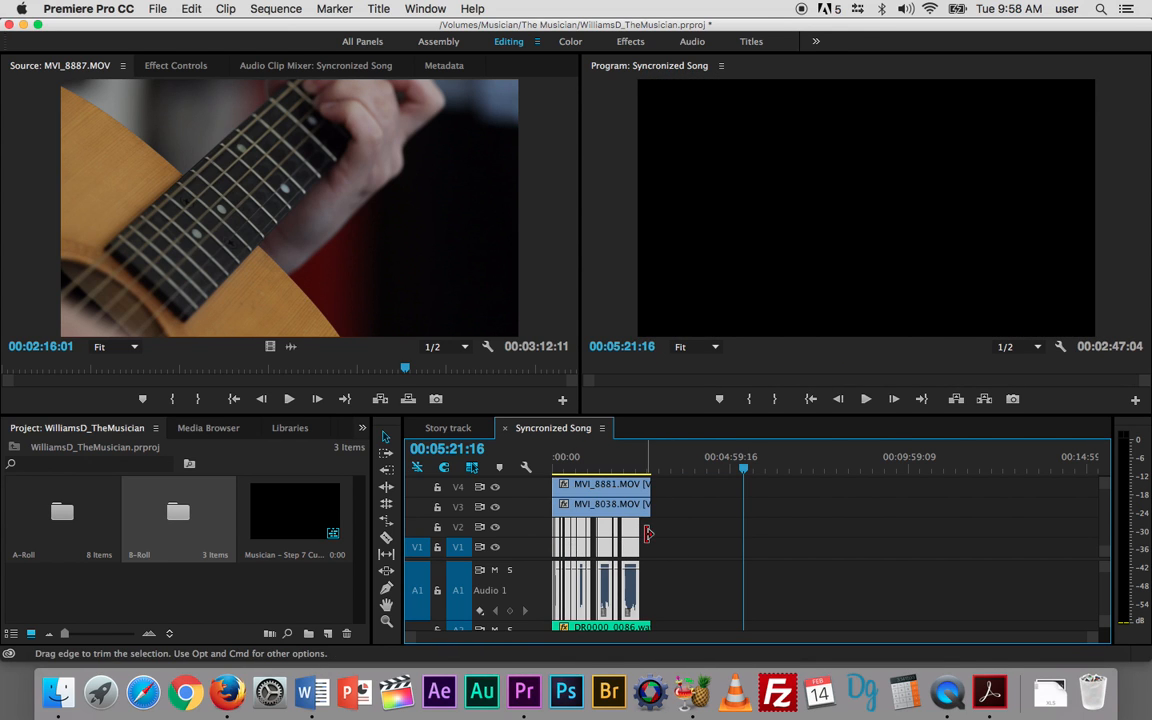
- Maximize the timeline and increase the Audio 2 track's height to show the DR0000_0086.wav waveform
{"action": "key", "text": "equal"}
{"action": "key", "text": "equal"}
{"action": "key", "text": "grave"}
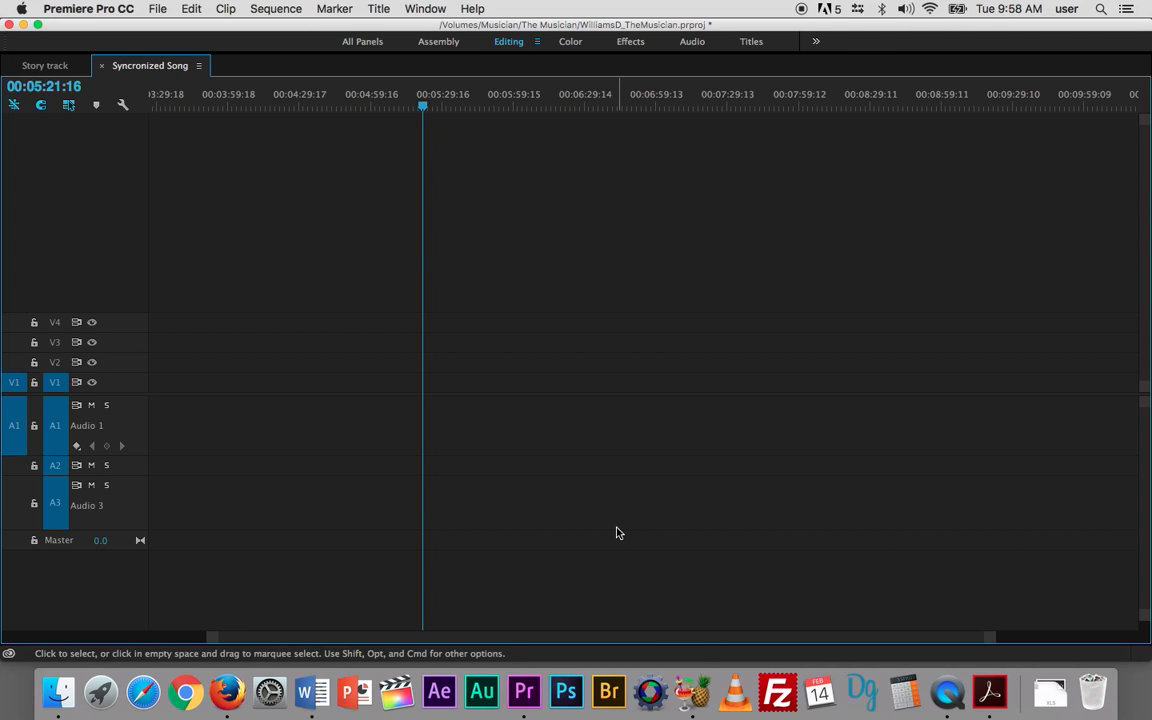
{"action": "key", "text": "minus"}
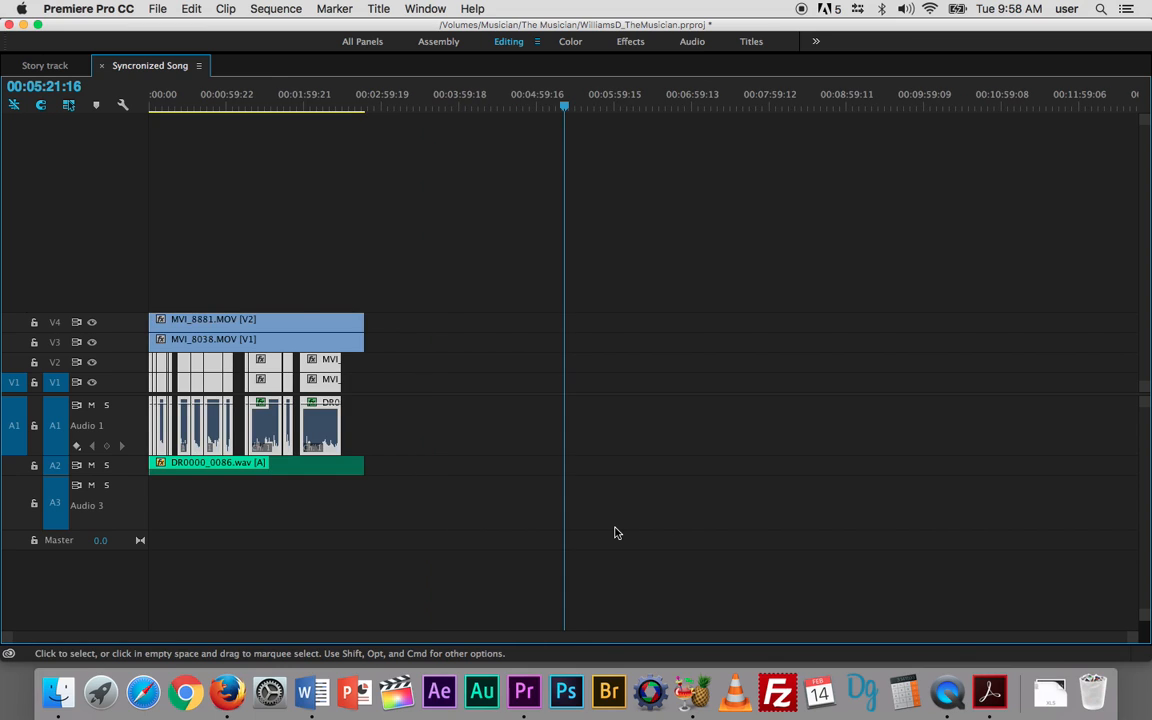
{"action": "left_click", "coordinate": [234, 104]}
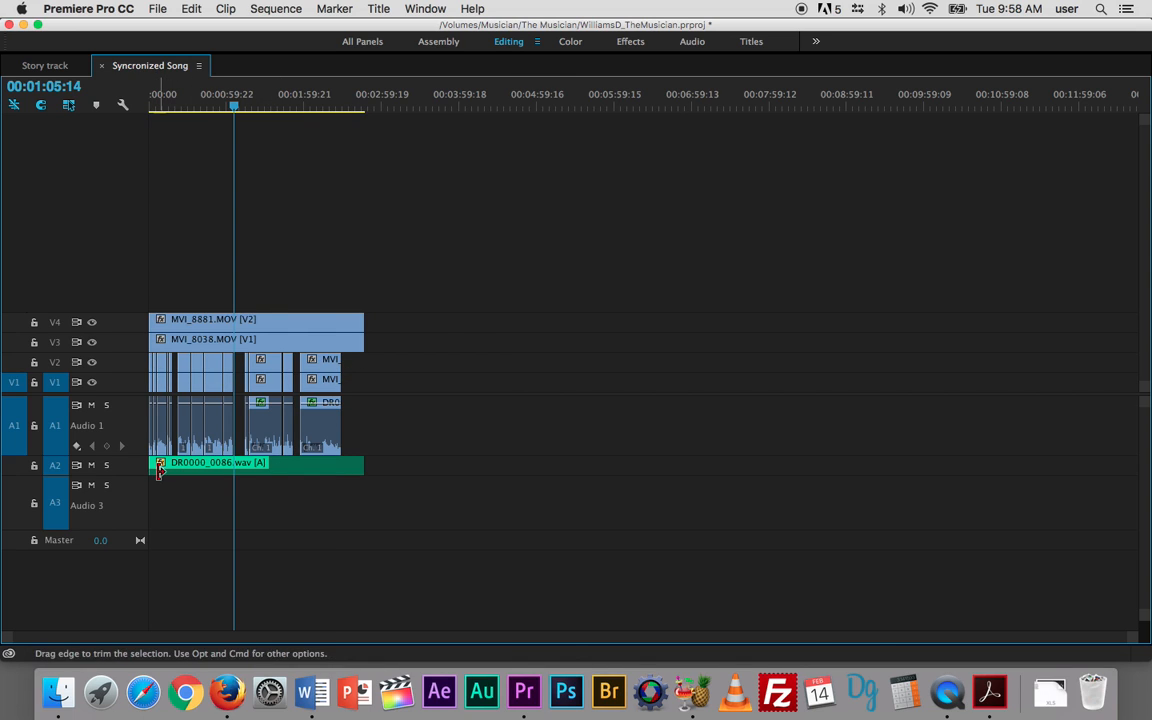
{"action": "left_click_drag", "start_coordinate": [128, 476], "coordinate": [124, 534]}
{"action": "left_click", "coordinate": [195, 505]}
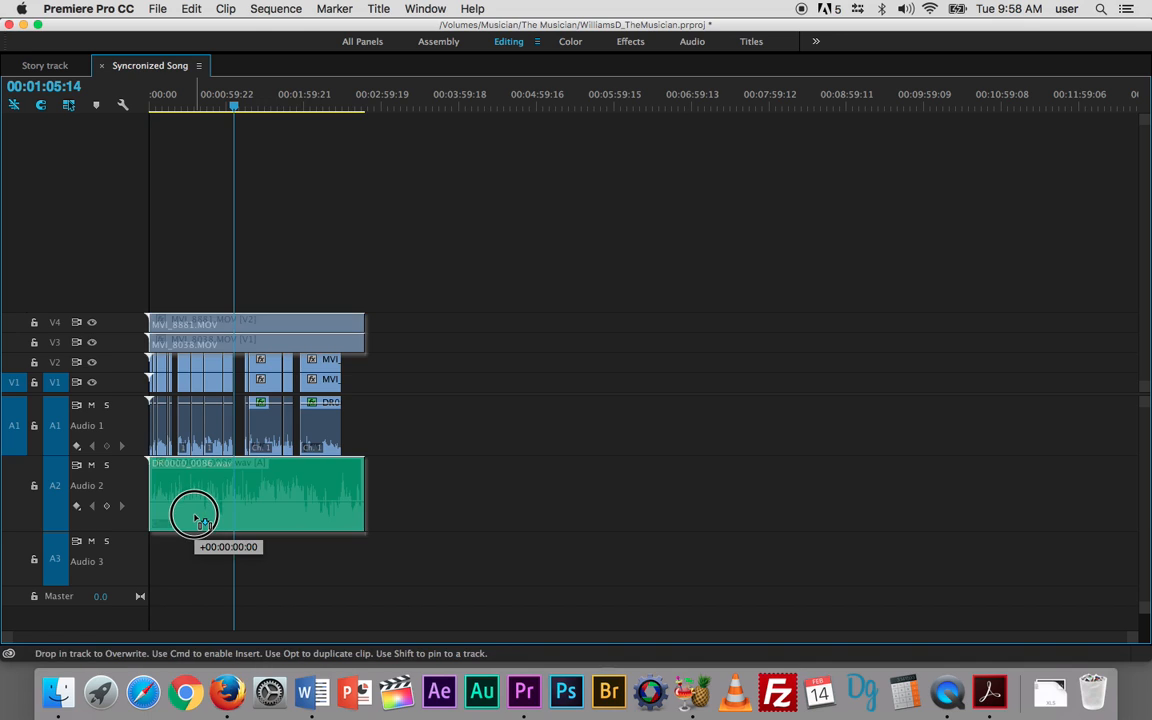
{"action": "left_click_drag", "start_coordinate": [197, 504], "coordinate": [197, 508]}
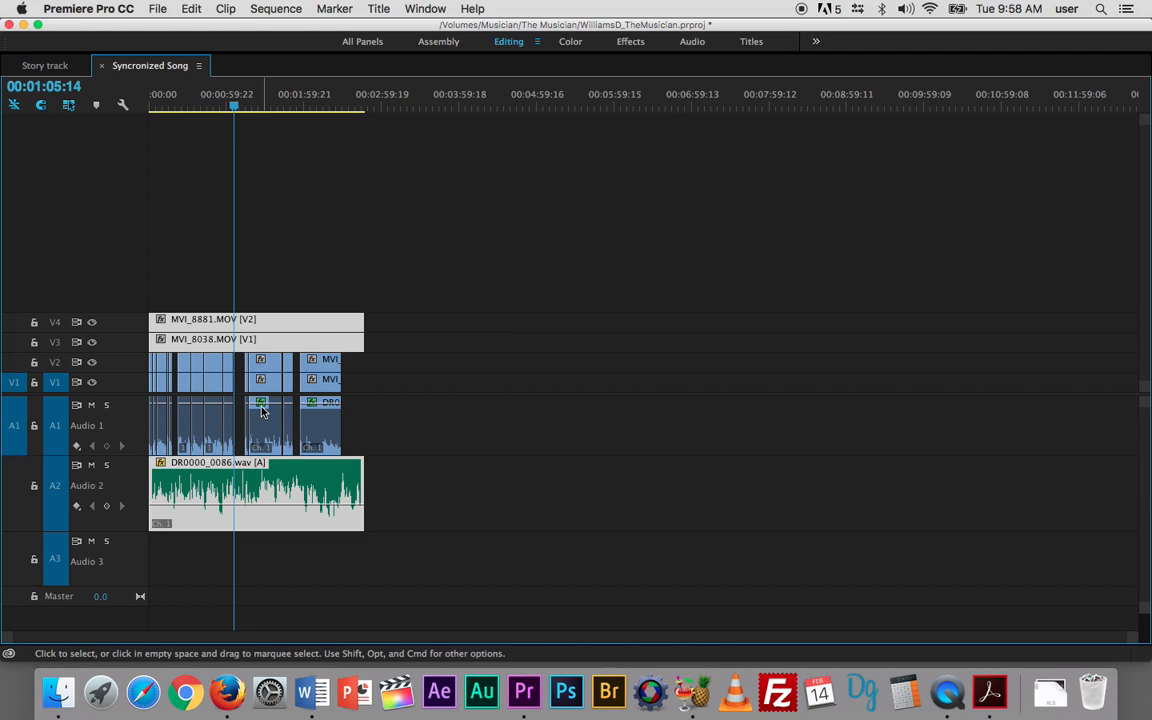
{"action": "key", "text": "backslash"}
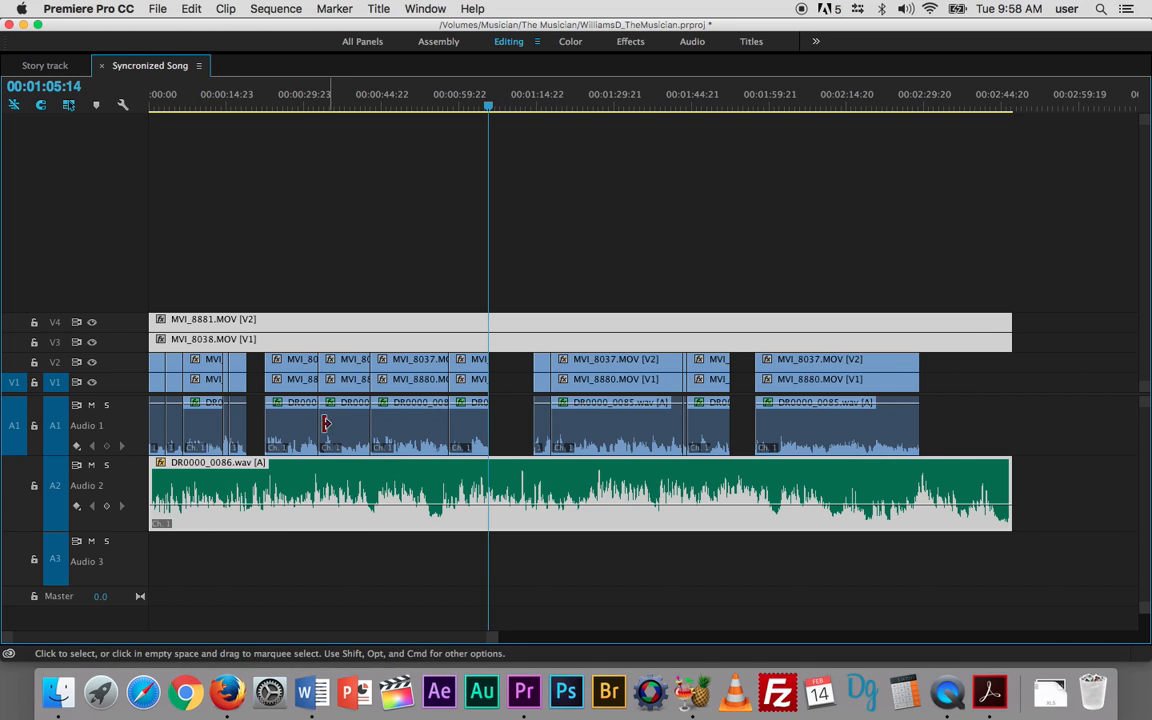
- Shift all pasted clips so the last one ends with the song, and move their first group to start at about 7 seconds
{"action": "left_click_drag", "start_coordinate": [949, 383], "coordinate": [157, 425]}
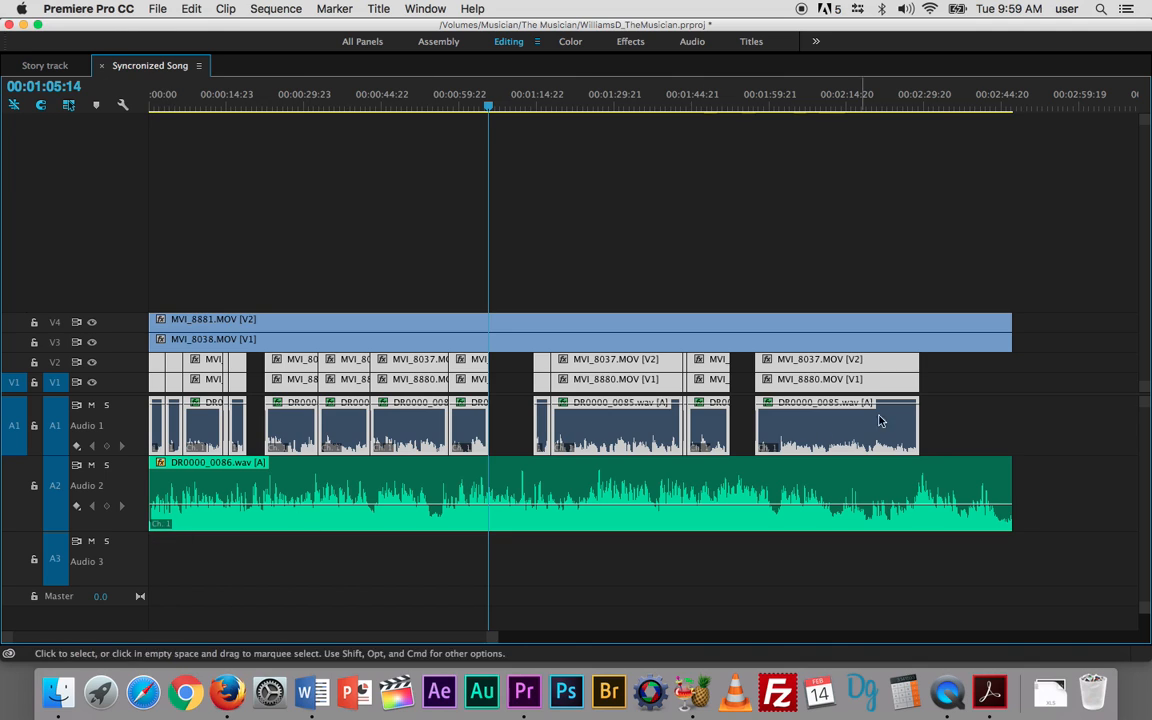
{"action": "left_click_drag", "start_coordinate": [862, 366], "coordinate": [955, 359]}
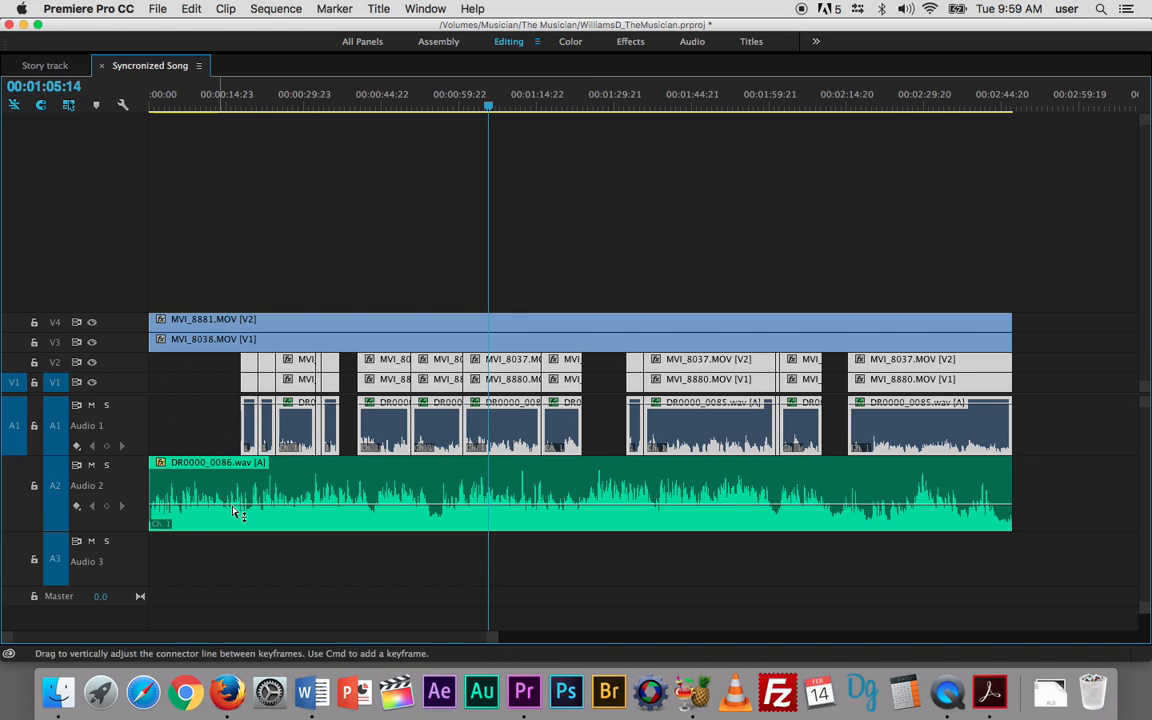
{"action": "left_click", "coordinate": [223, 384]}
{"action": "left_click", "coordinate": [252, 355]}
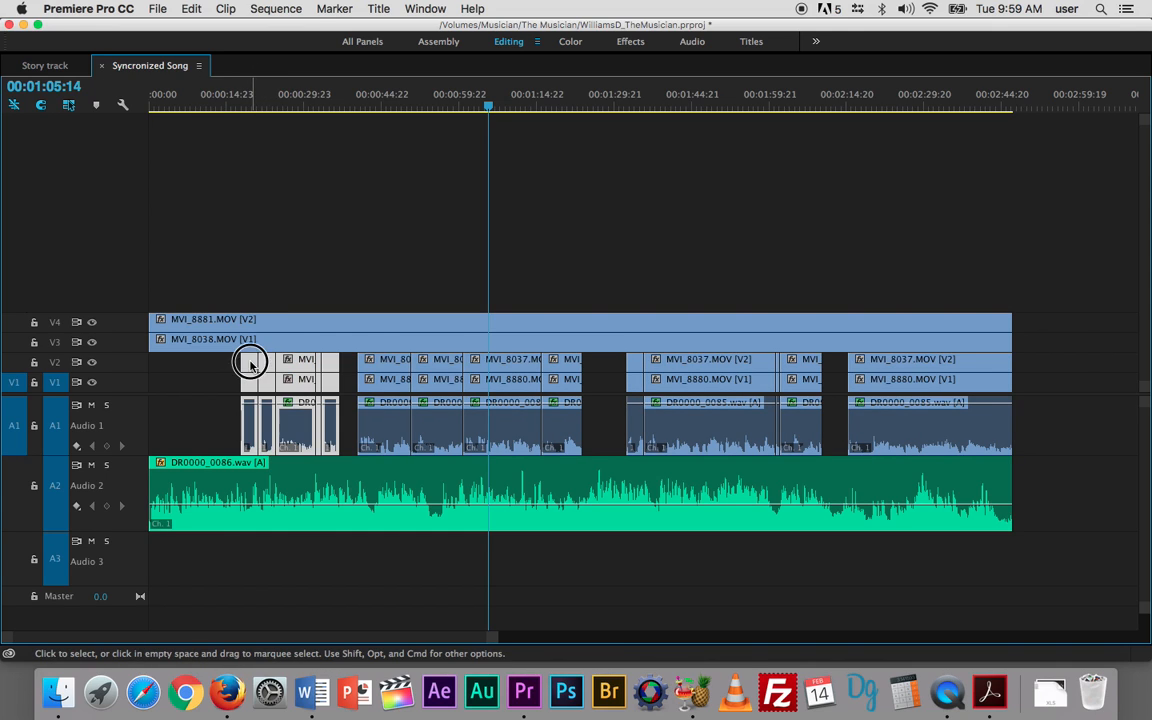
{"action": "left_click", "coordinate": [391, 370]}
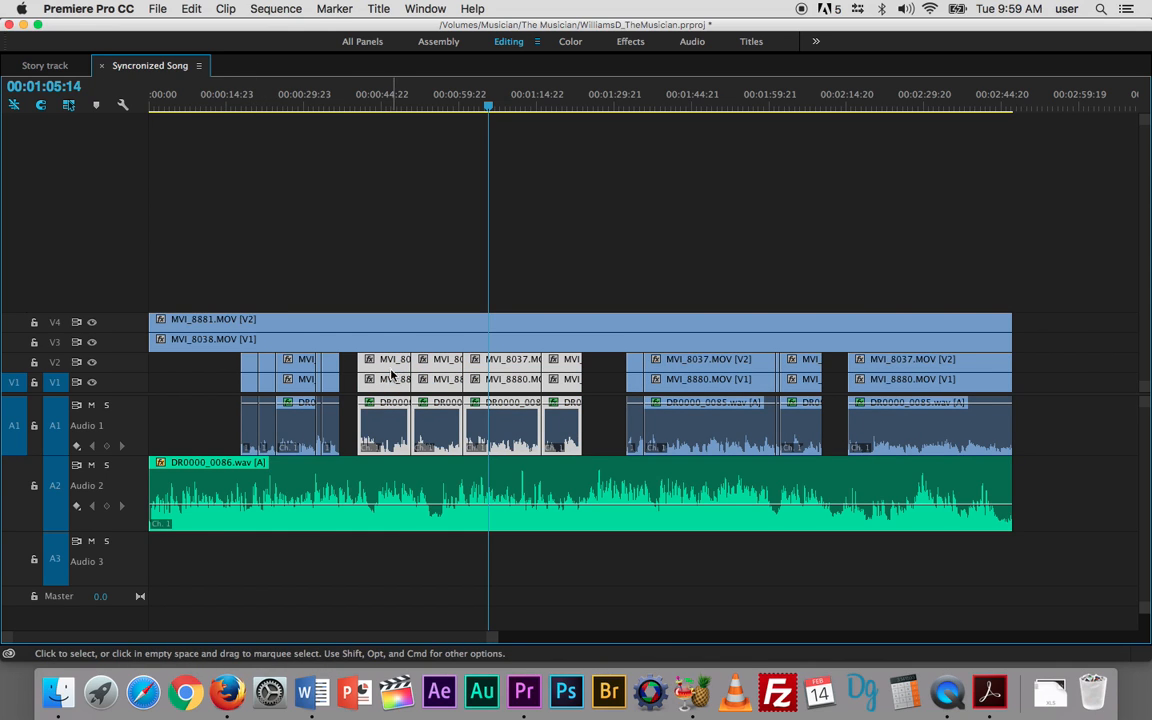
{"action": "left_click", "coordinate": [703, 382]}
{"action": "left_click", "coordinate": [891, 379]}
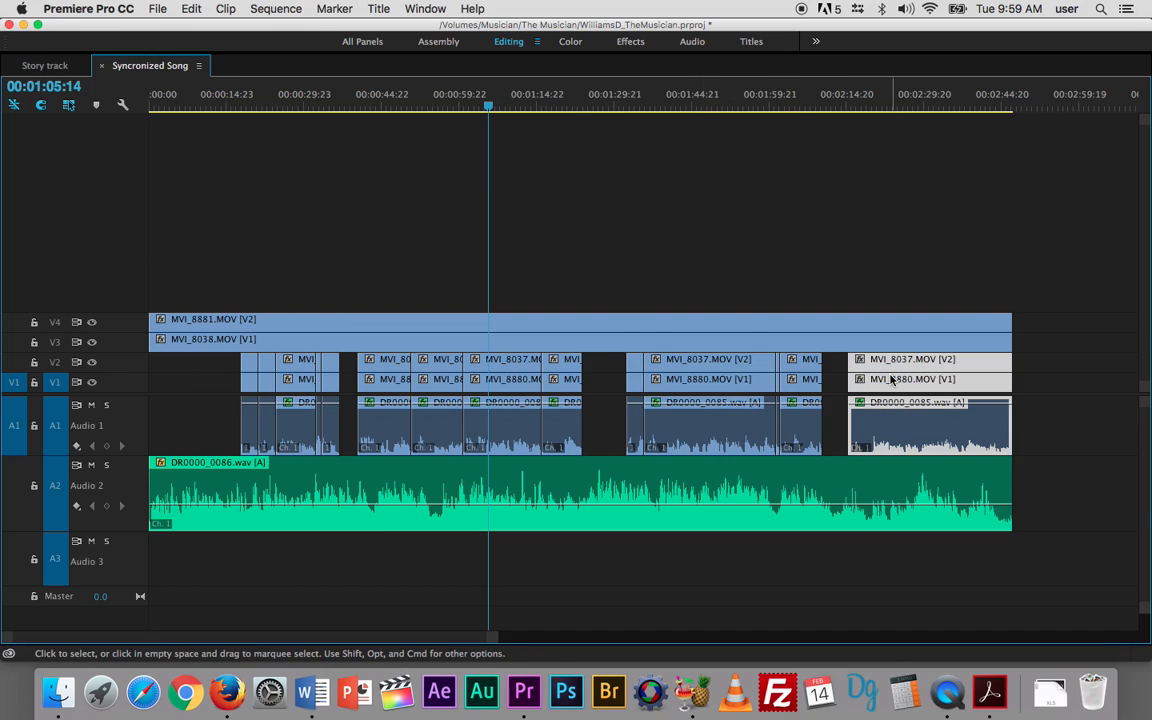
{"action": "left_click_drag", "start_coordinate": [296, 366], "coordinate": [247, 364]}
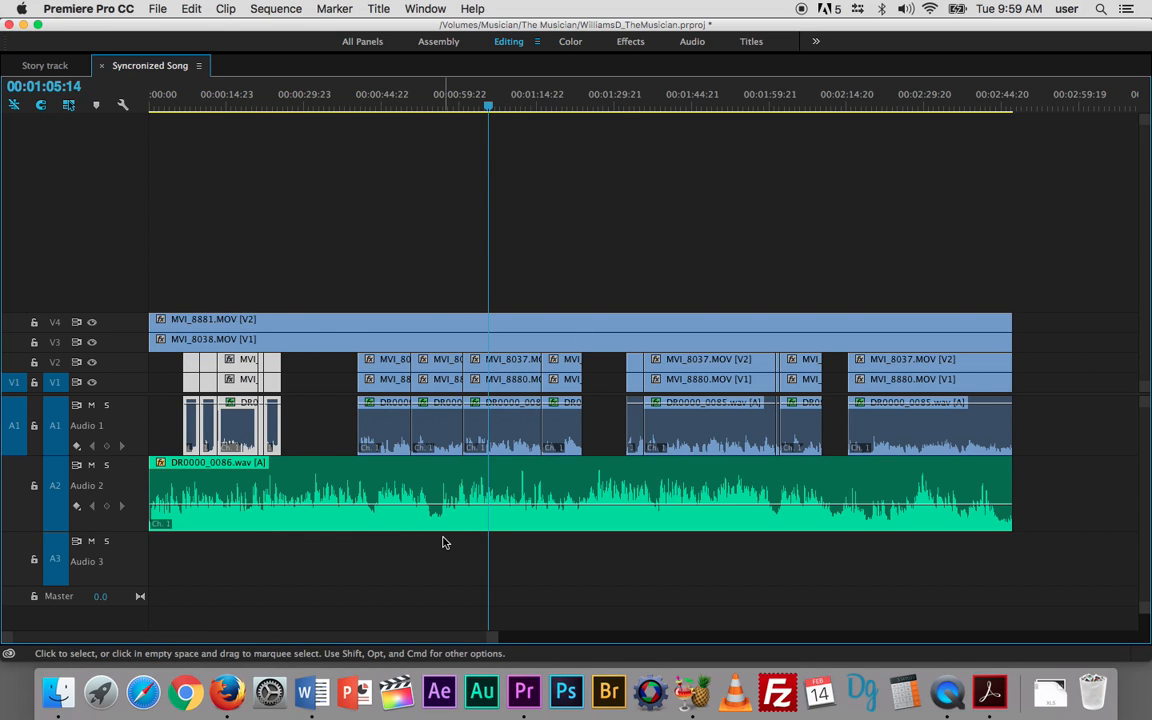
- Keyframe the song's audio on A2 to fade down from its beginning to the start of the first pasted group
{"action": "left_click", "coordinate": [172, 508]}
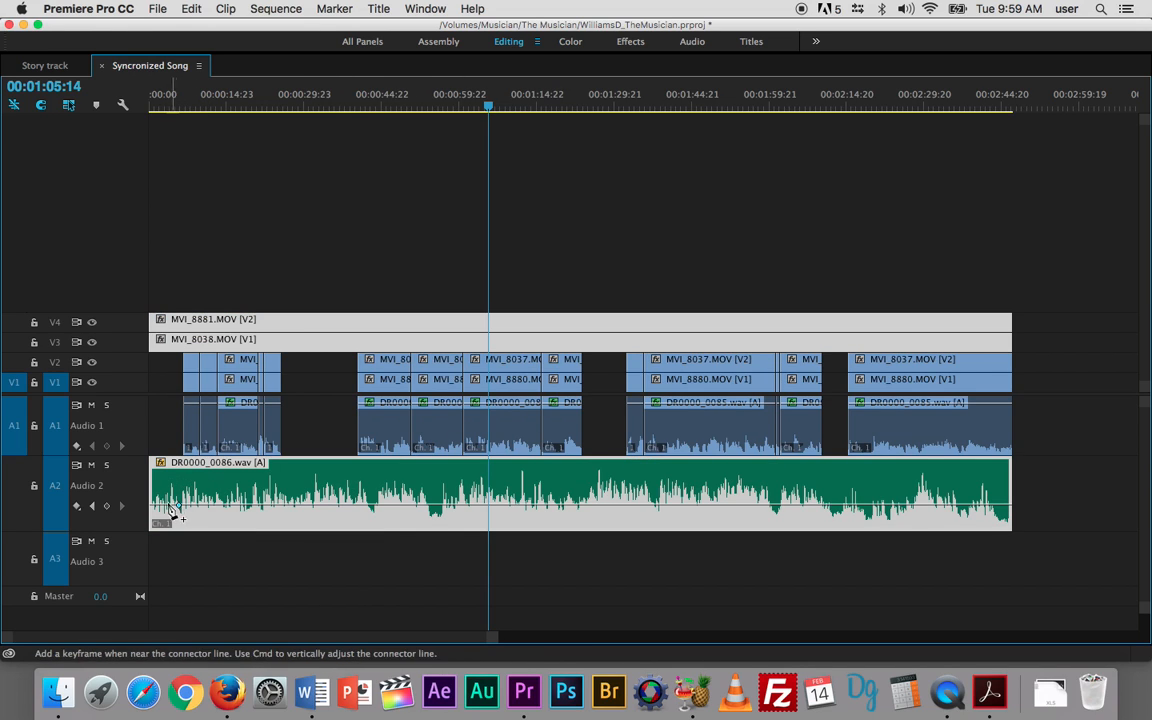
{"action": "left_click_drag", "start_coordinate": [183, 512], "coordinate": [153, 497]}
{"action": "left_click", "coordinate": [153, 511], "text": "super"}
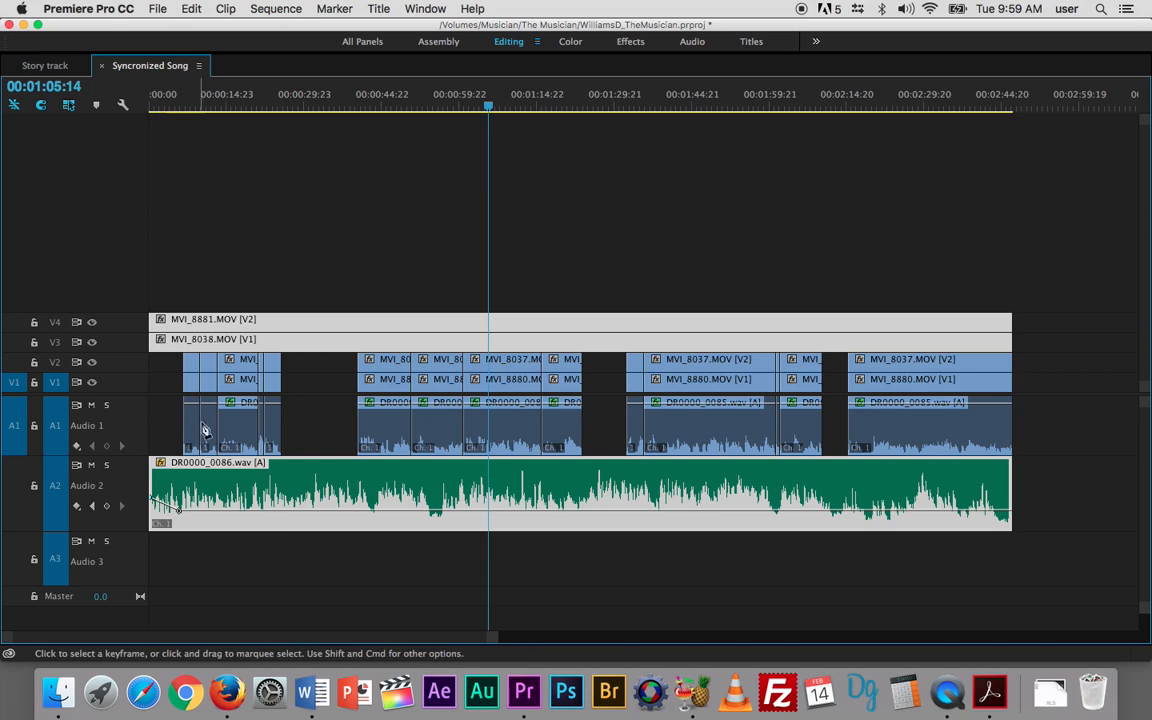
- Keyframe the song's volume up to about 2.10 dB in the gap after the first group and back down at the second group
{"action": "left_click", "coordinate": [271, 512], "text": "super"}
{"action": "left_click", "coordinate": [294, 511], "text": "super"}
{"action": "left_click_drag", "start_coordinate": [294, 511], "coordinate": [294, 487]}
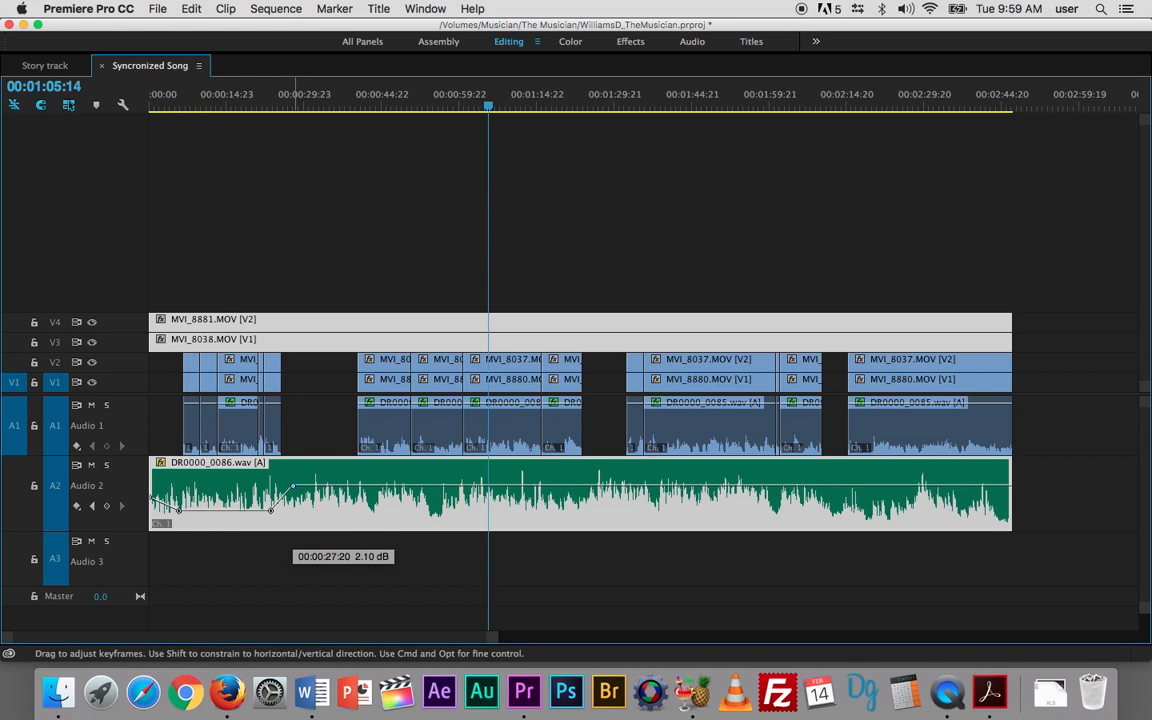
{"action": "left_click", "coordinate": [359, 487]}
{"action": "left_click_drag", "start_coordinate": [375, 487], "coordinate": [373, 507]}
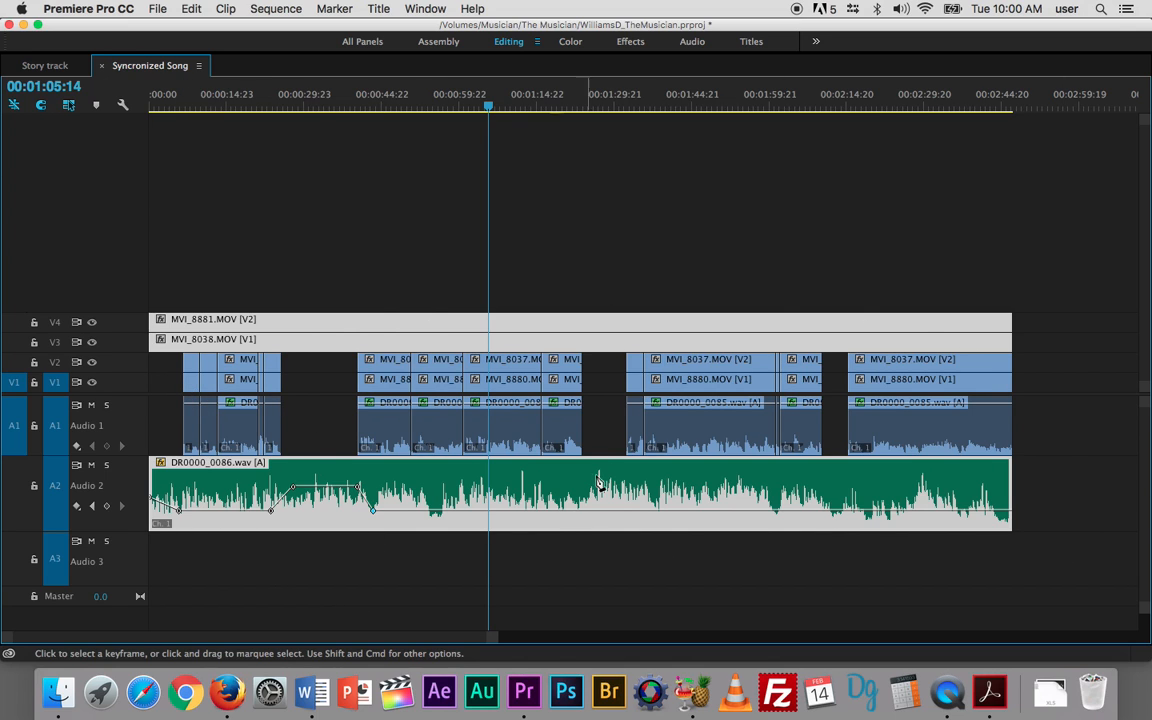
- Restore the full panel layout and play the Syncronized Song sequence from its beginning
{"action": "key", "text": "grave"}
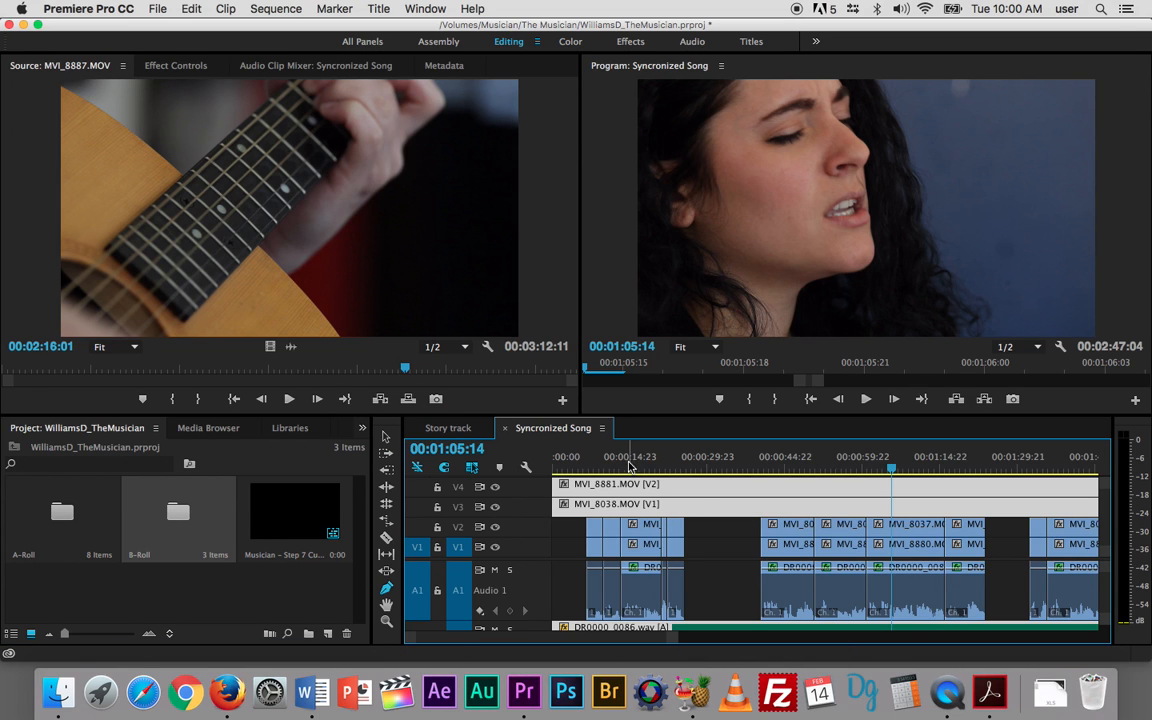
{"action": "scroll", "coordinate": [703, 547], "scroll_direction": "up", "scroll_amount": 1}
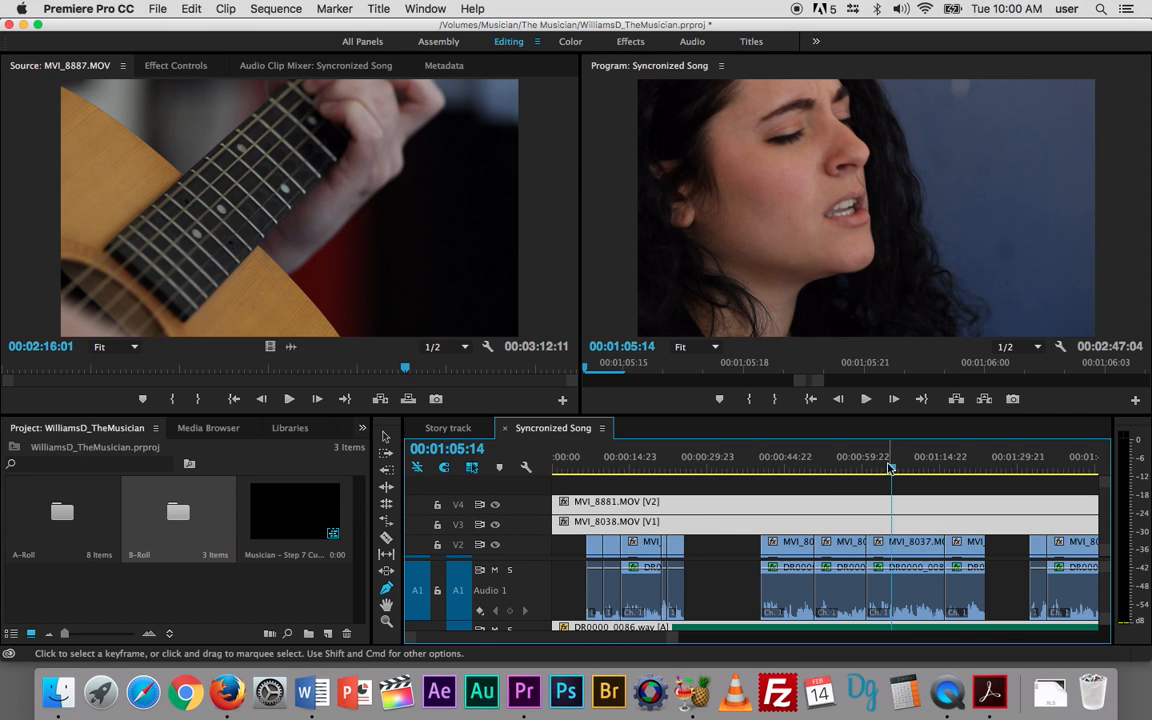
{"action": "key", "text": "Home"}
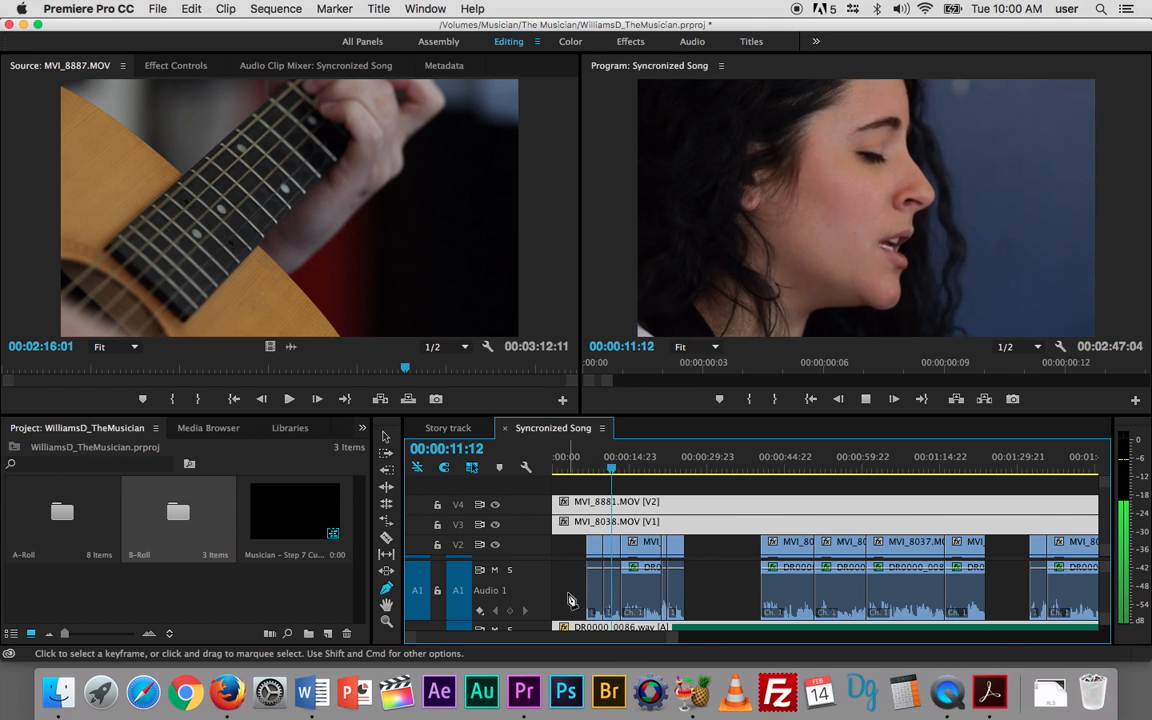
{"action": "key", "text": "space"}
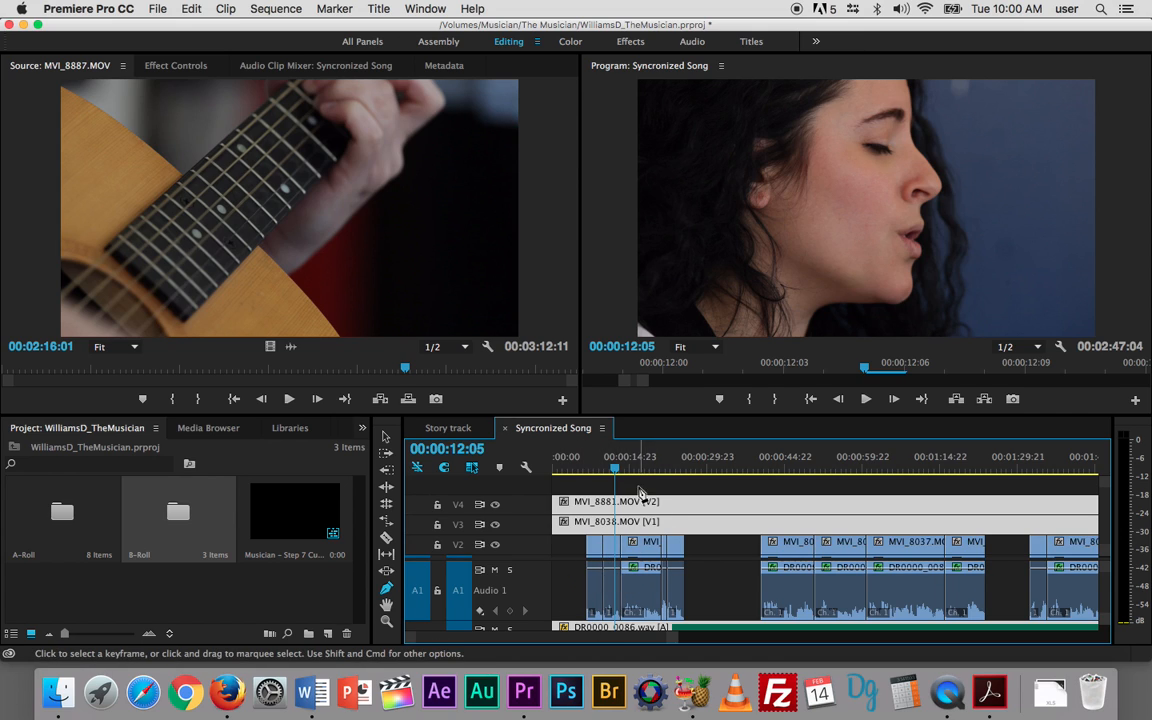
- Hide video track V4 and slightly lower the song's volume keyframe just before the first pasted group
{"action": "left_click", "coordinate": [496, 507]}
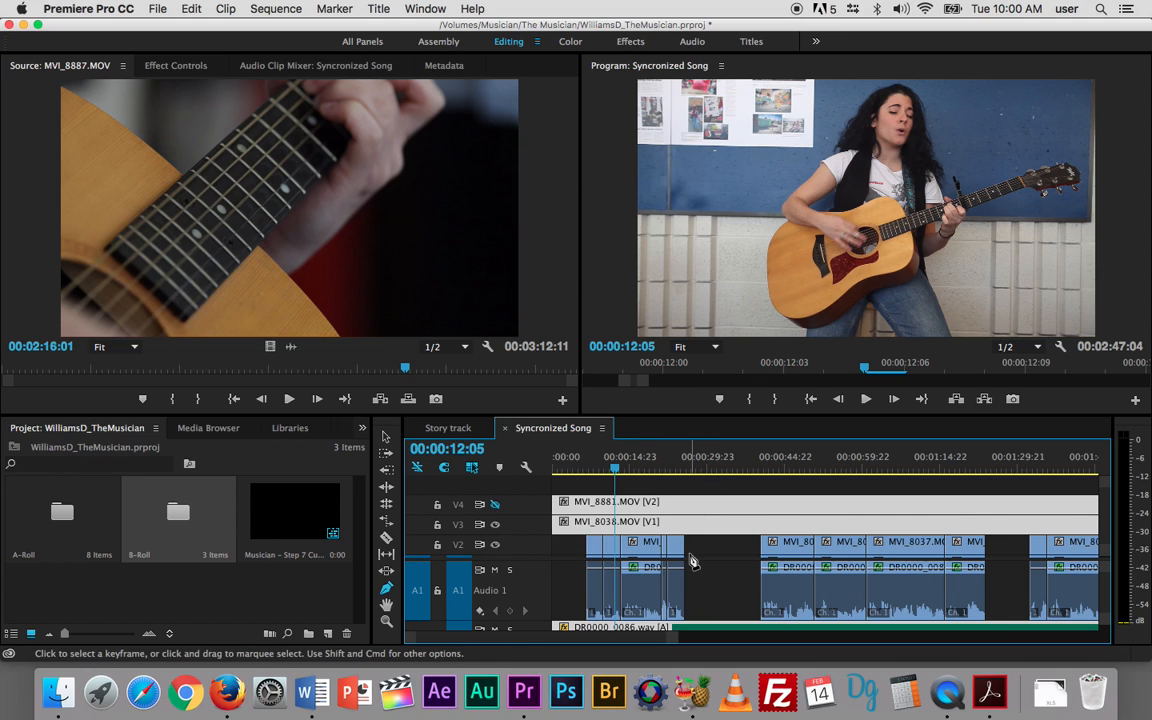
{"action": "scroll", "coordinate": [692, 562], "scroll_direction": "down", "scroll_amount": 1}
{"action": "scroll", "coordinate": [574, 605], "scroll_direction": "down", "scroll_amount": 3}
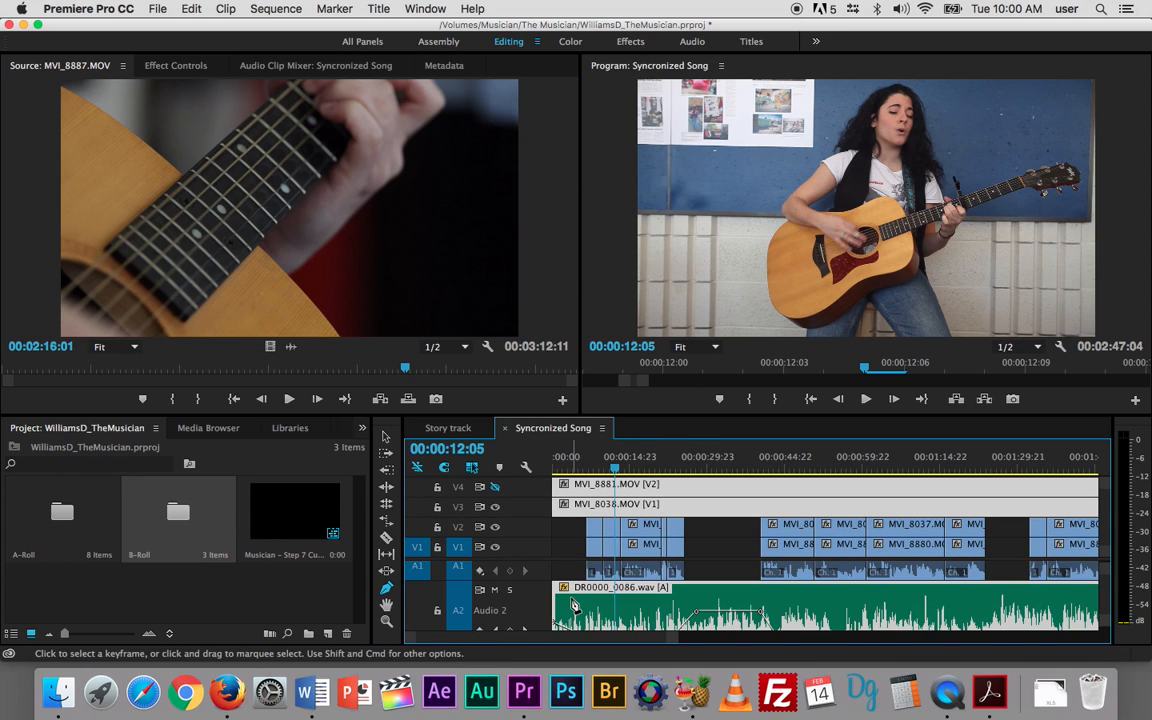
{"action": "scroll", "coordinate": [574, 605], "scroll_direction": "up", "scroll_amount": 2}
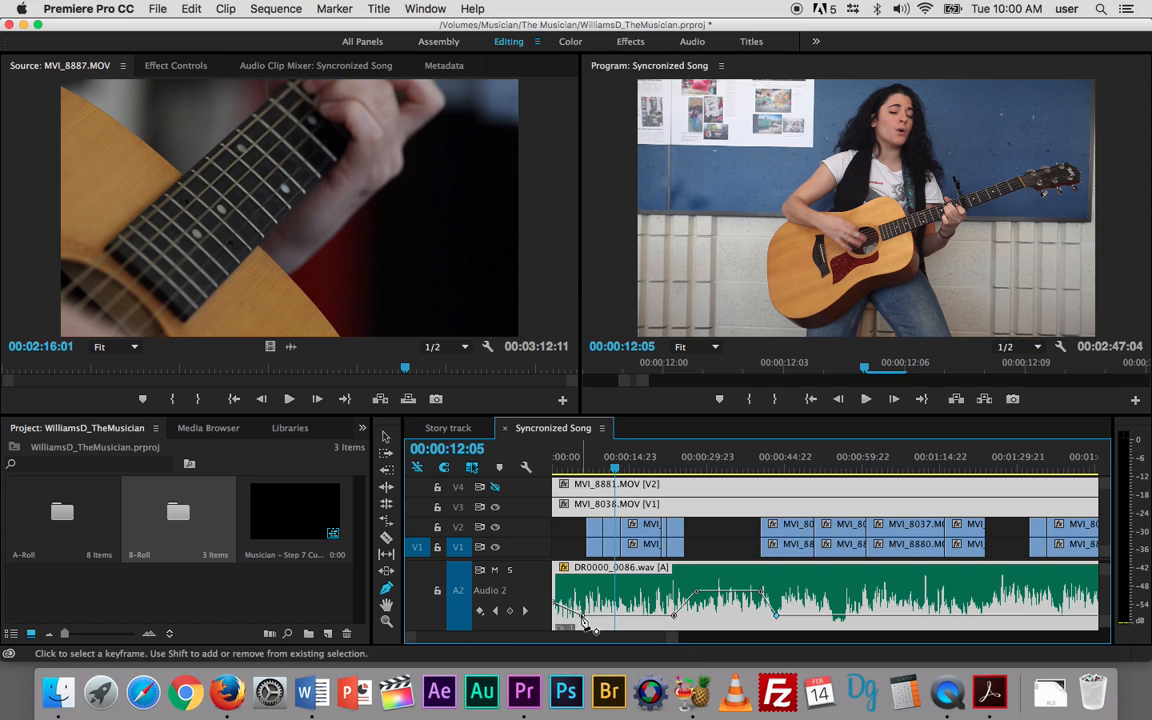
{"action": "left_click_drag", "start_coordinate": [580, 612], "coordinate": [583, 617]}
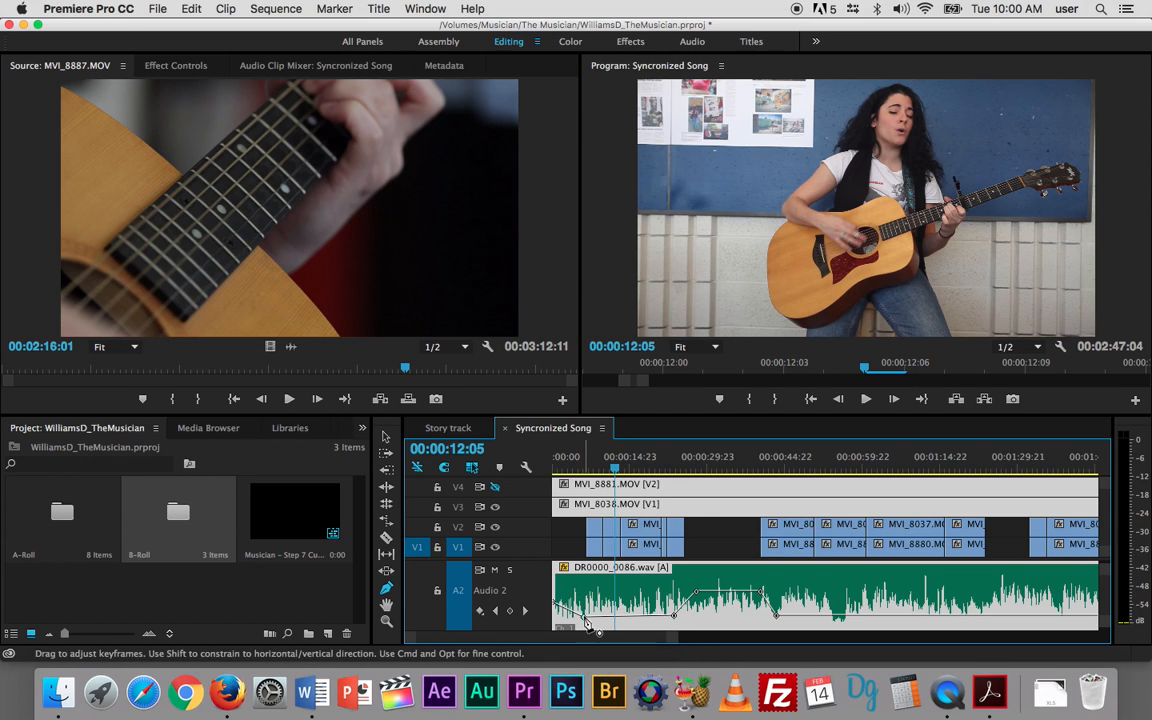
- Play the opening seconds of the sequence to check the song's fade into the first pasted group
{"action": "left_click_drag", "start_coordinate": [614, 470], "coordinate": [565, 470]}
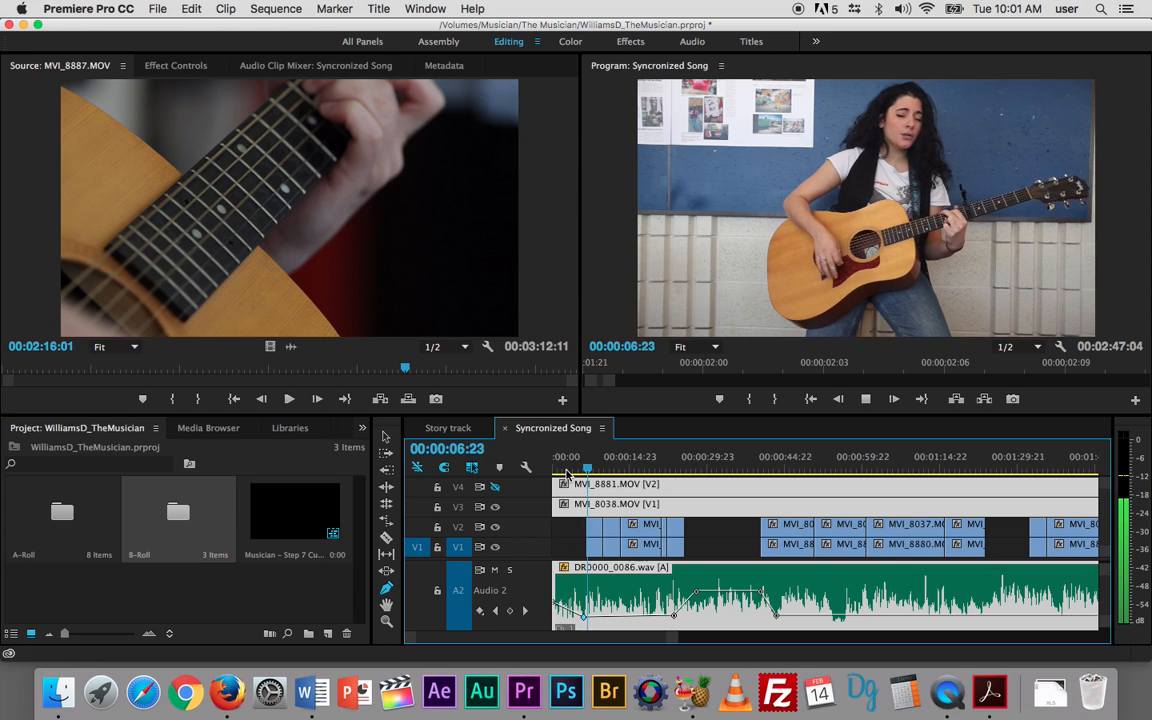
{"action": "key", "text": "space"}
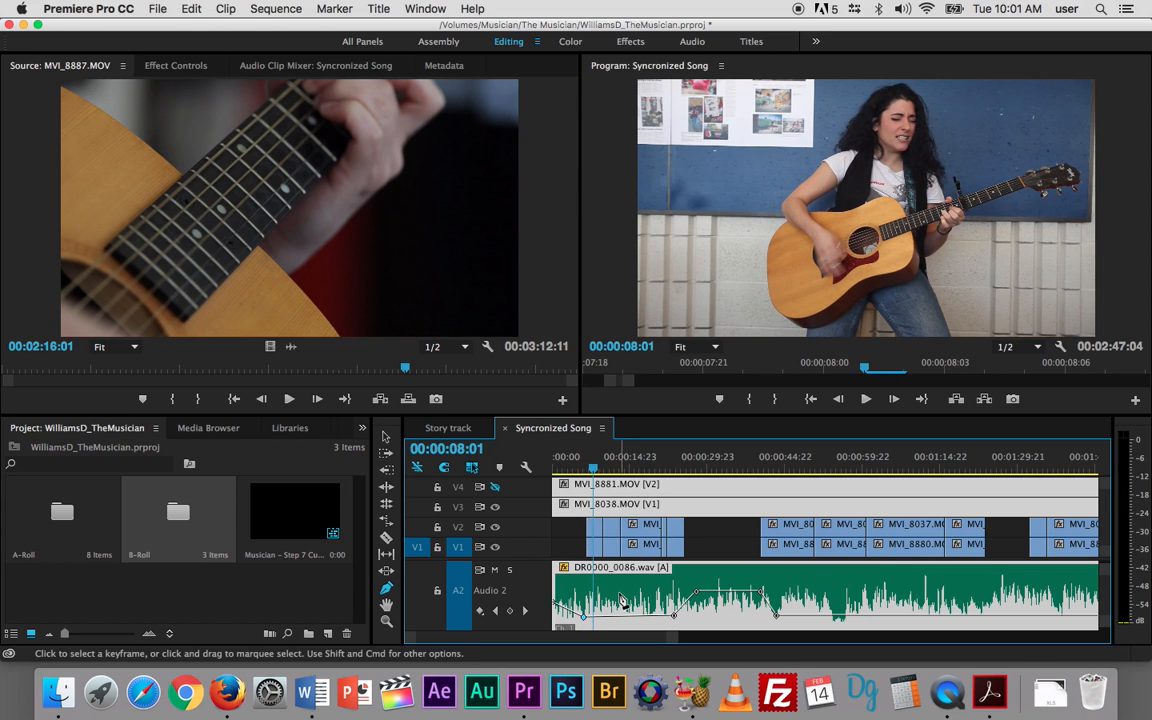
- Play through the first group and slightly lower the song's volume keyframes at the group's start and end
{"action": "key", "text": "space"}
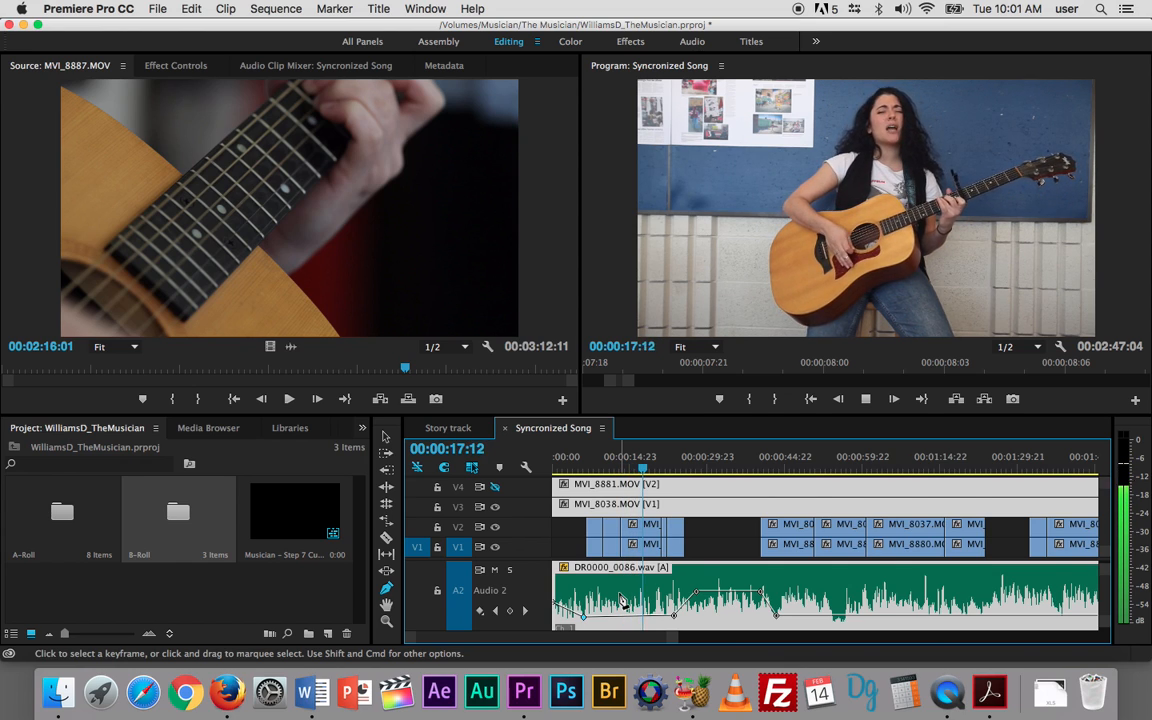
{"action": "key", "text": "space"}
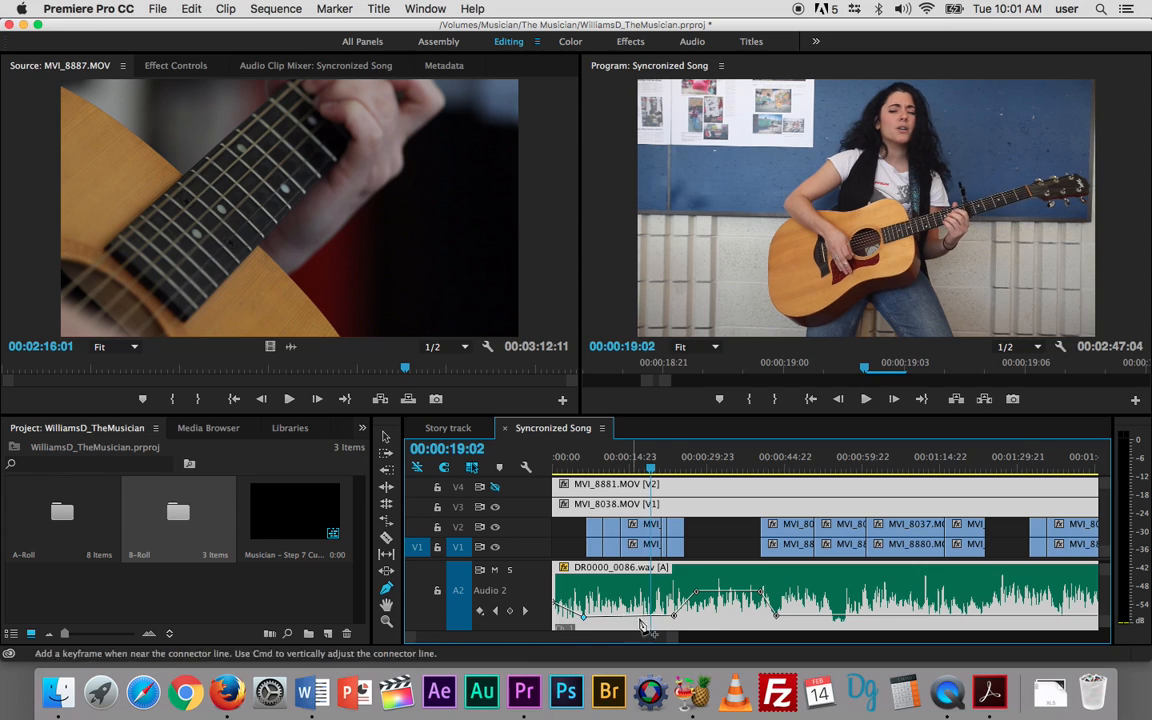
{"action": "left_click_drag", "start_coordinate": [675, 616], "coordinate": [675, 620]}
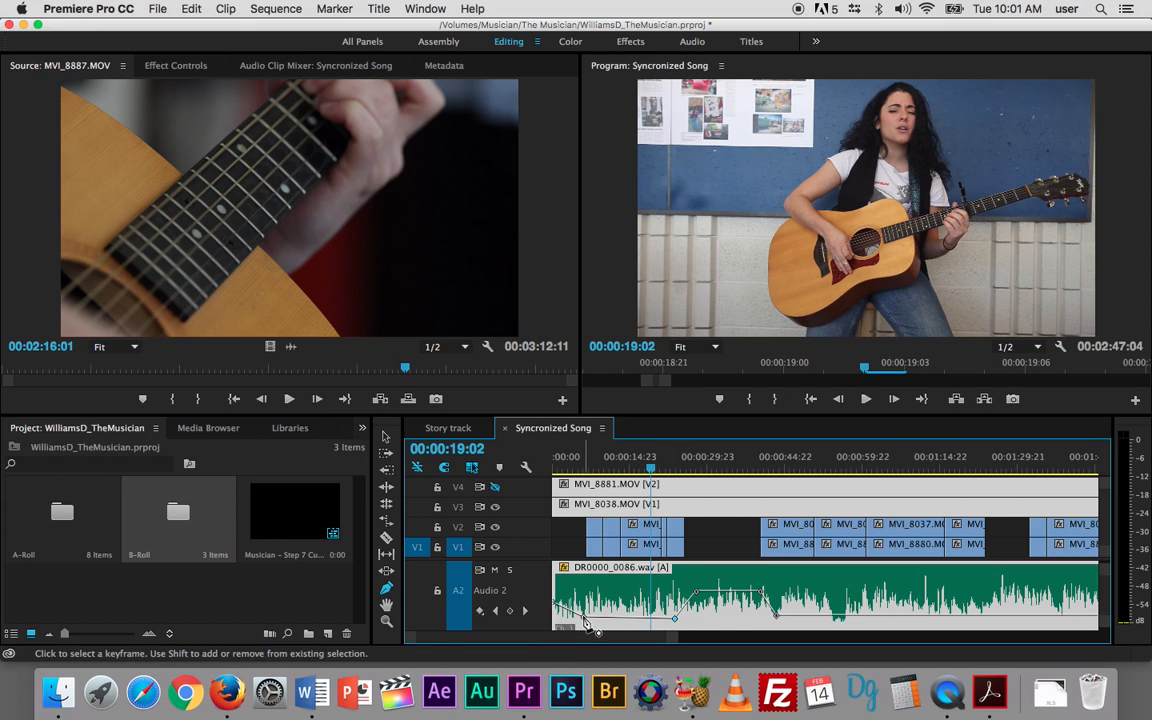
{"action": "key", "text": "space"}
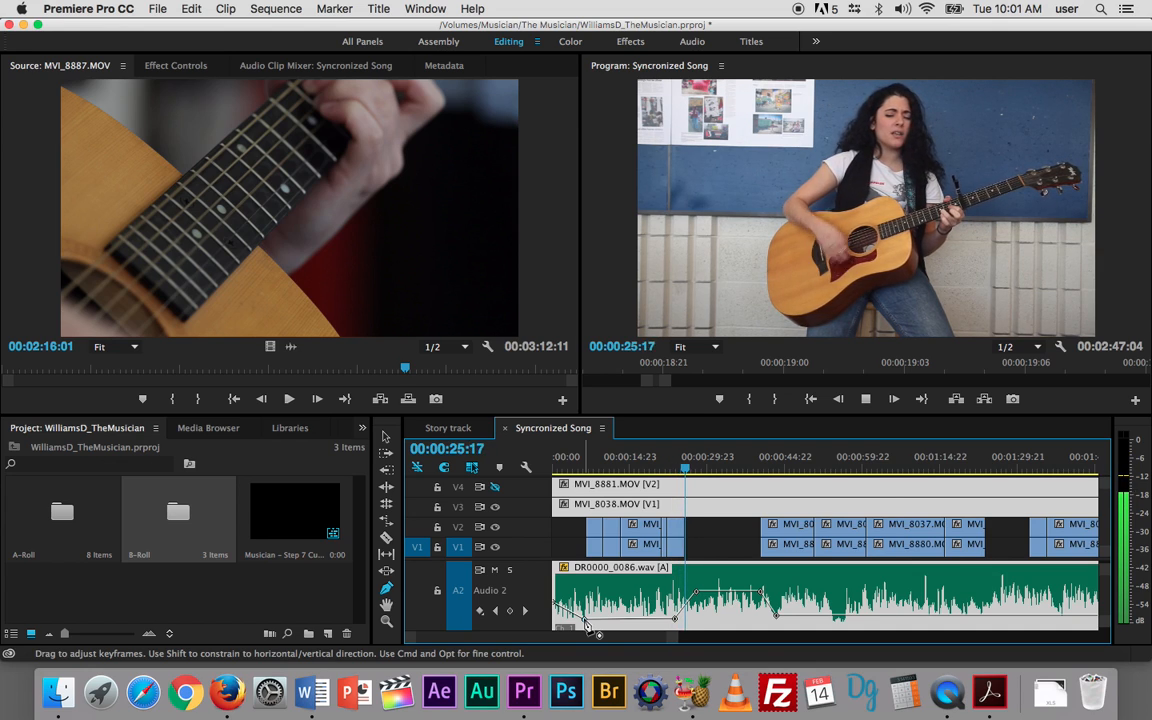
{"action": "key", "text": "space"}
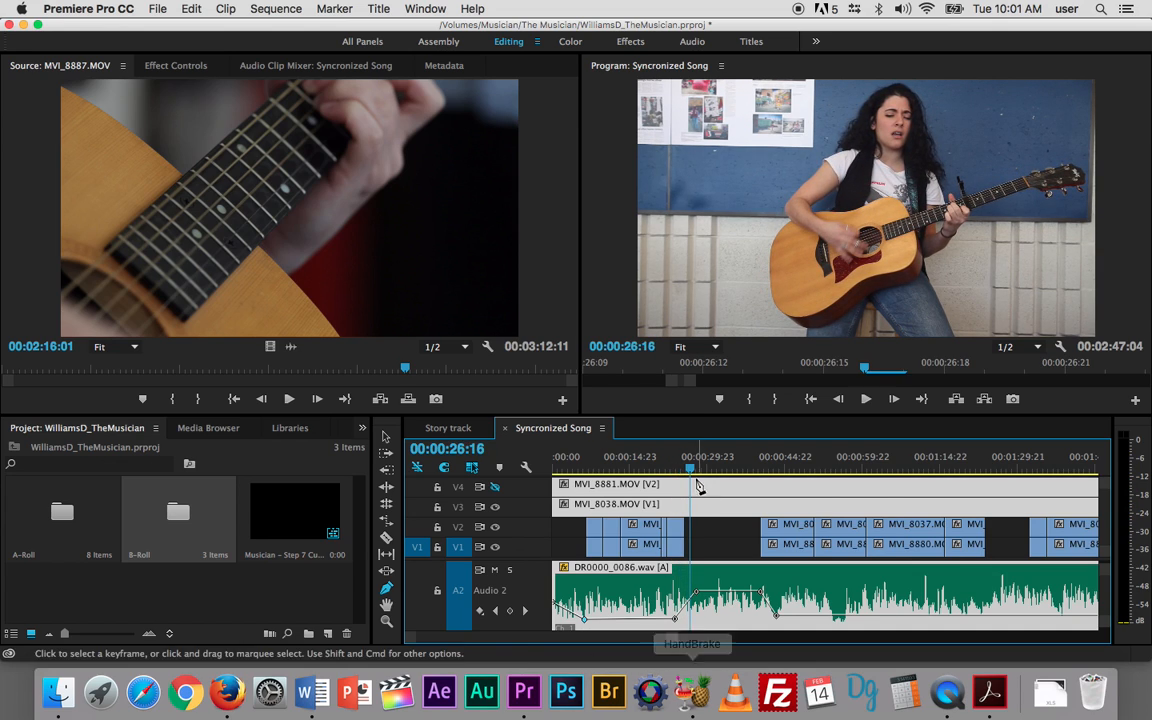
- Show video track V4 again and enlarge the timeline and the V4 track height to expose the MVI_8881 opacity line
{"action": "left_click_drag", "start_coordinate": [690, 469], "coordinate": [686, 467]}
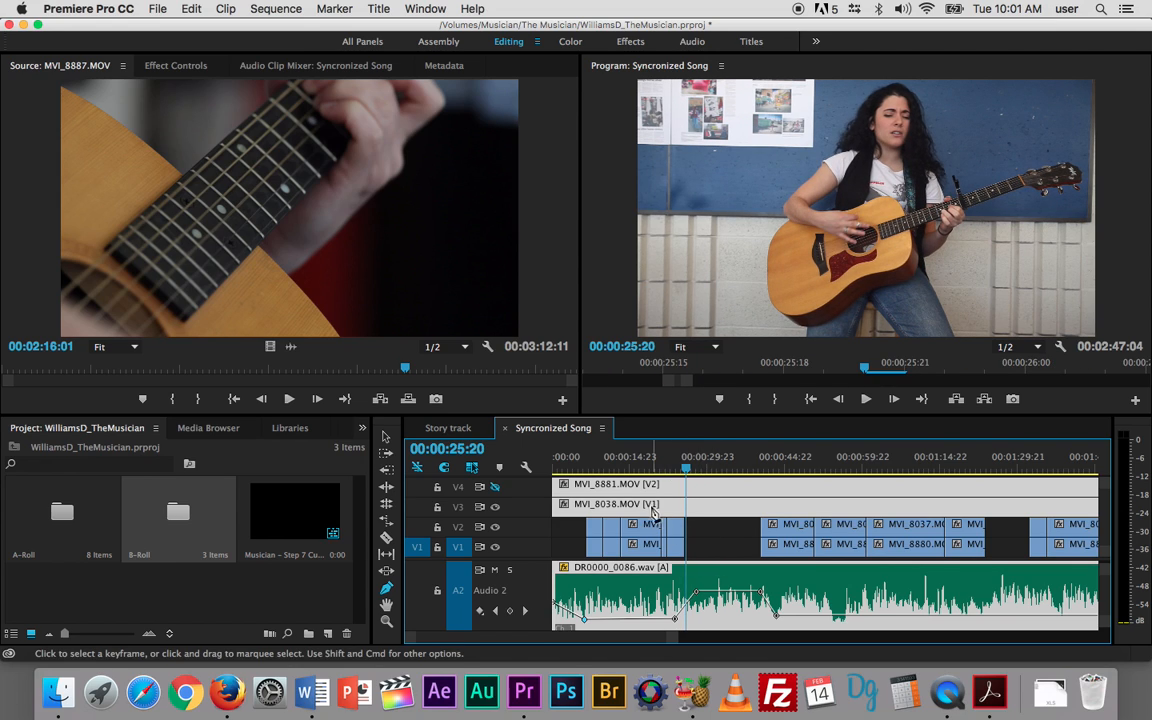
{"action": "key", "text": "super+a"}
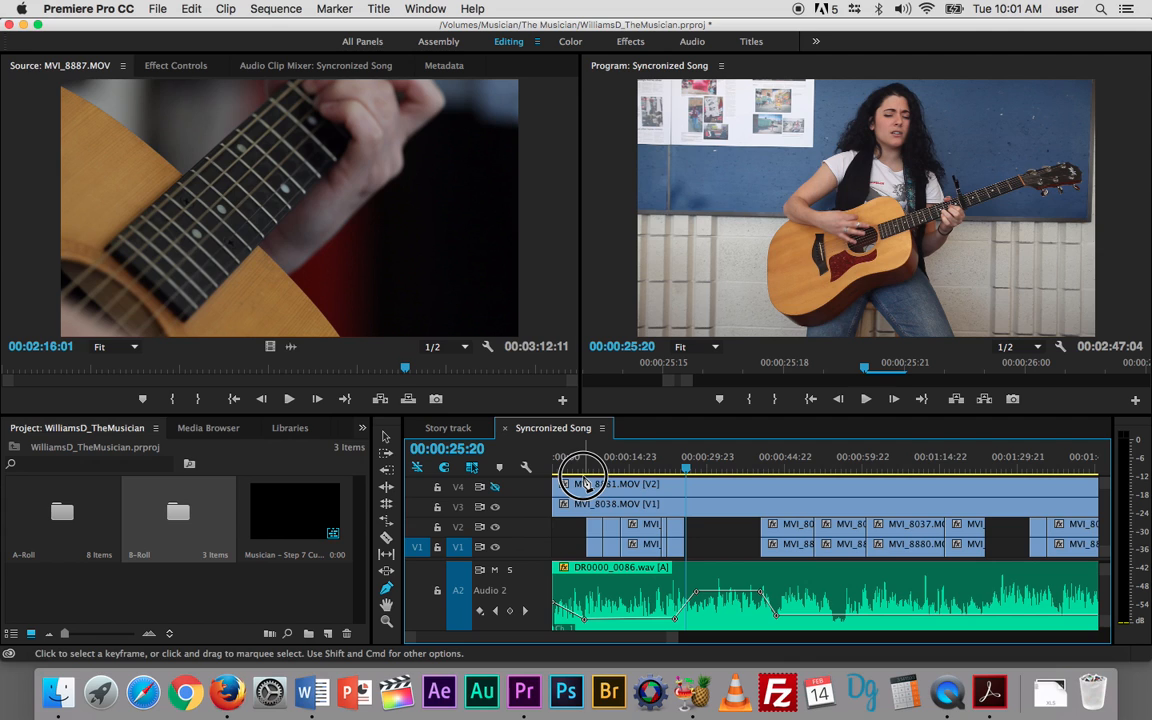
{"action": "left_click_drag", "start_coordinate": [642, 413], "coordinate": [609, 218]}
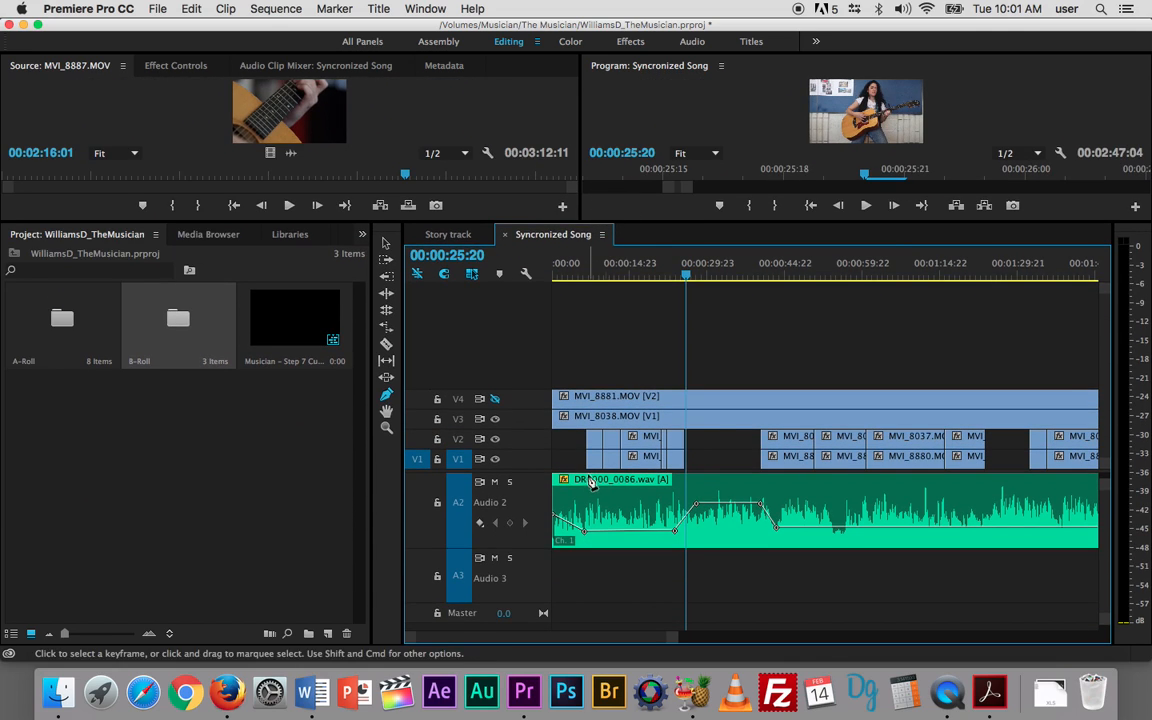
{"action": "left_click", "coordinate": [494, 402]}
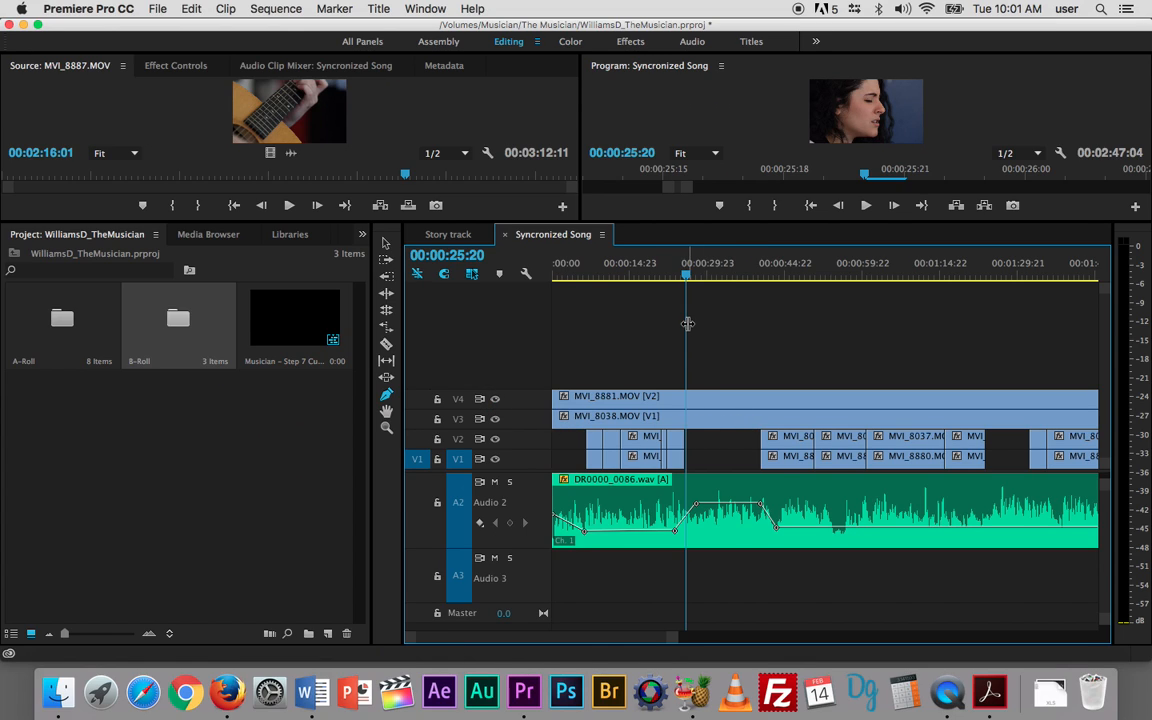
{"action": "left_click_drag", "start_coordinate": [531, 413], "coordinate": [527, 355]}
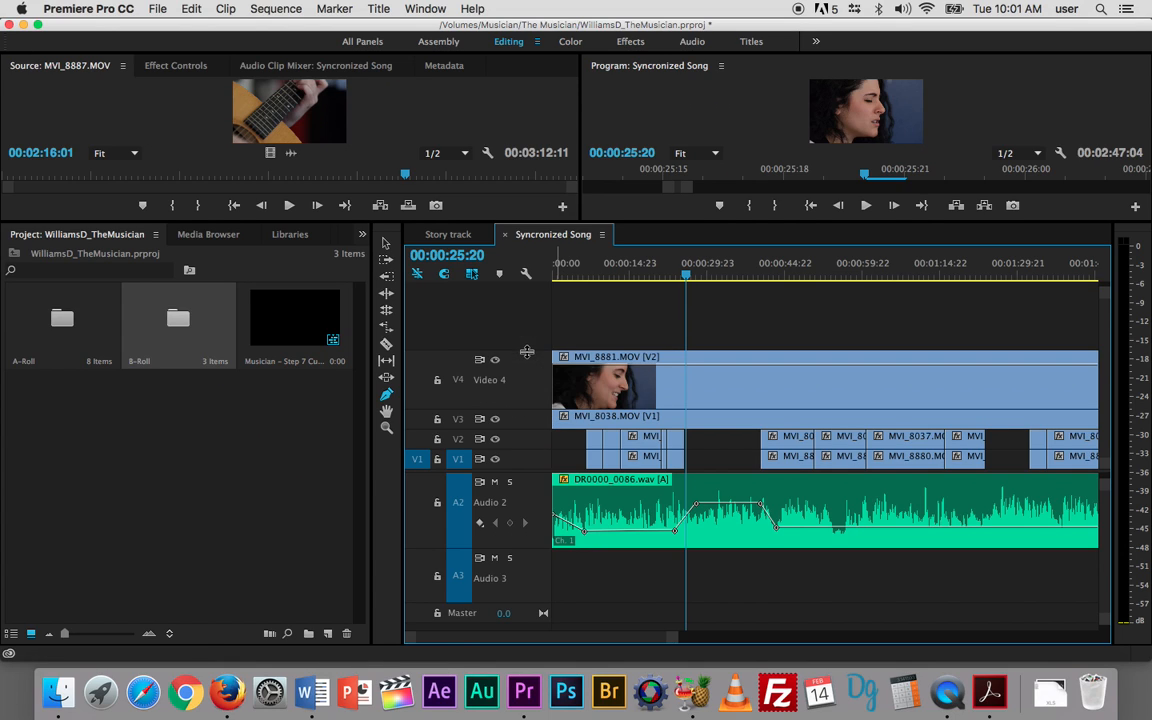
- Lower the opacity of MVI_8881 on V4 to 0 and scrub to the end of the first group
{"action": "left_click_drag", "start_coordinate": [688, 275], "coordinate": [663, 273]}
{"action": "key", "text": "v"}
{"action": "left_click_drag", "start_coordinate": [637, 366], "coordinate": [637, 404]}
{"action": "left_click_drag", "start_coordinate": [665, 279], "coordinate": [683, 275]}
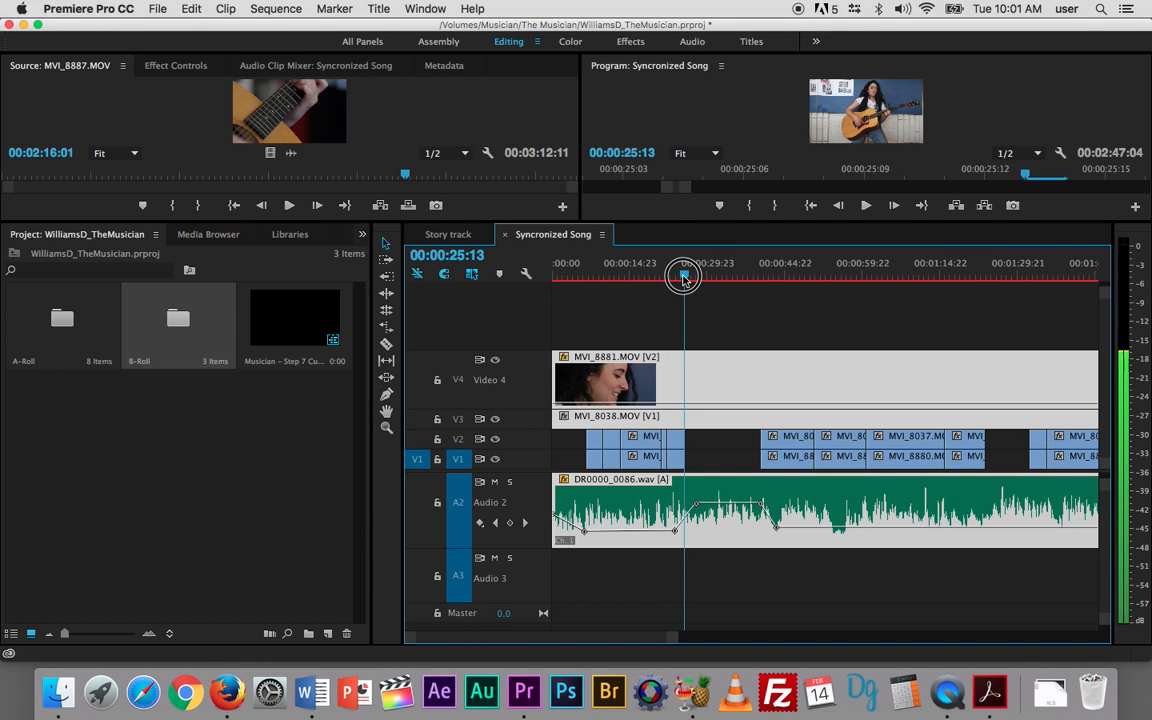
- Keyframe MVI_8881's opacity from 0 to 100 at about 00:00:25:18, placing both keyframes close together where the first group ends
{"action": "key", "text": "p"}
{"action": "left_click", "coordinate": [685, 405]}
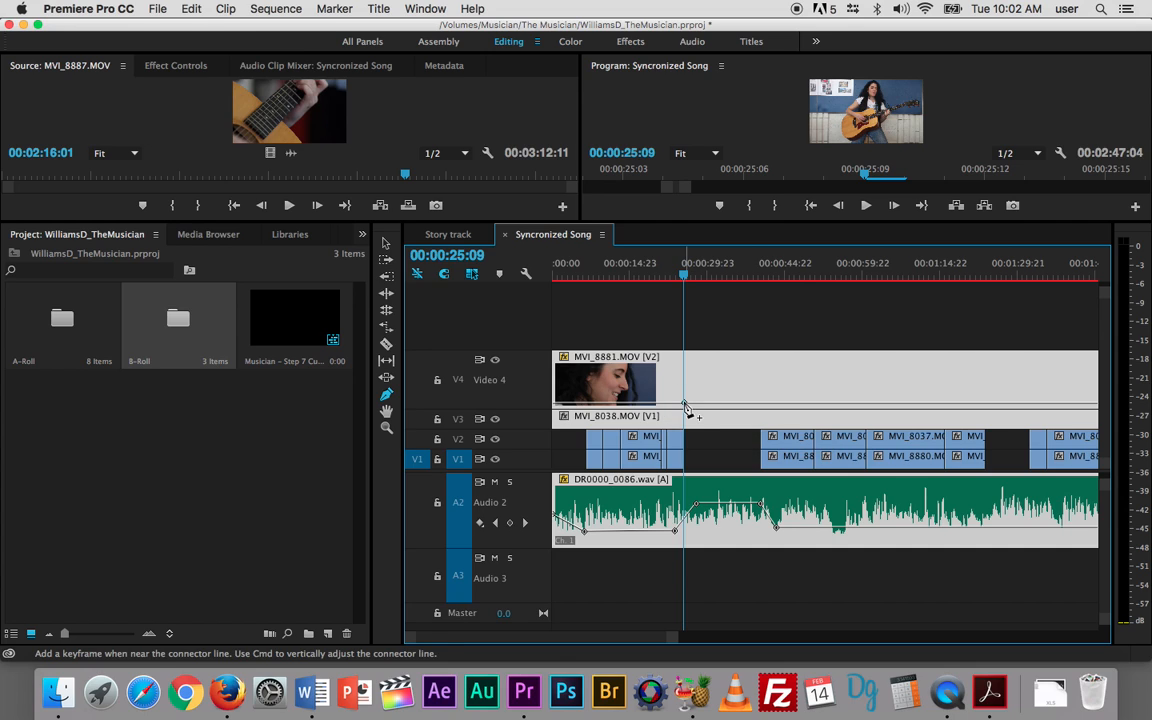
{"action": "key", "text": "equal"}
{"action": "key", "text": "equal"}
{"action": "key", "text": "equal"}
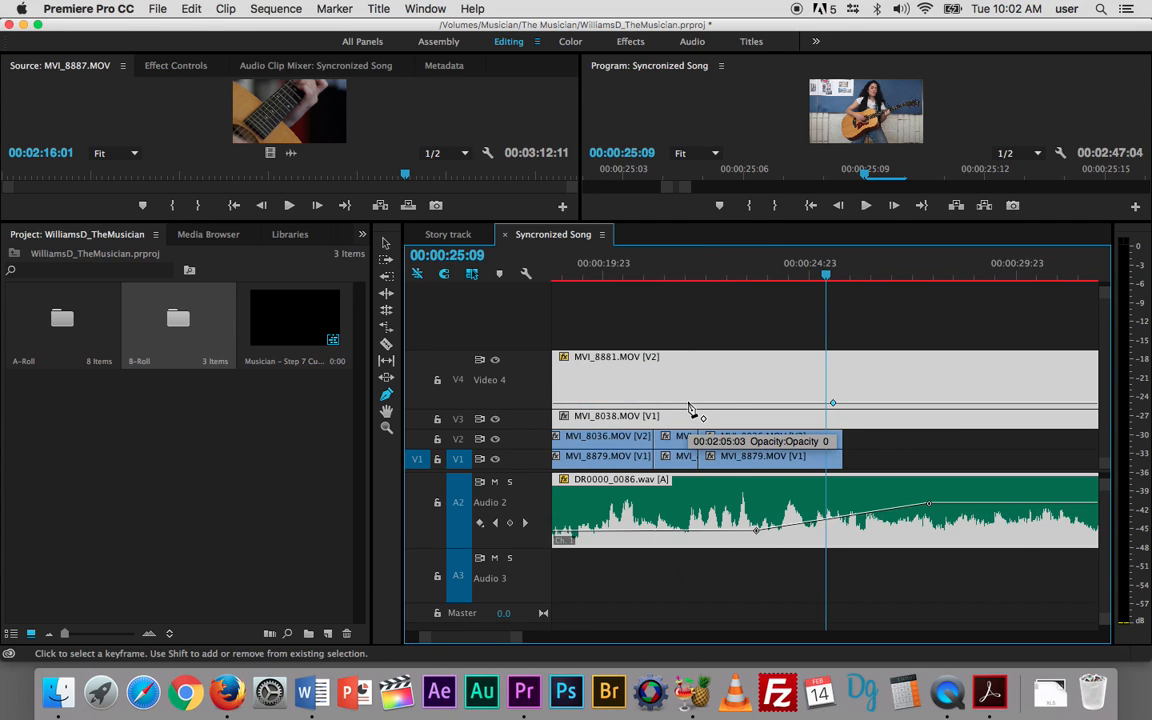
{"action": "key", "text": "equal"}
{"action": "key", "text": "equal"}
{"action": "key", "text": "equal"}
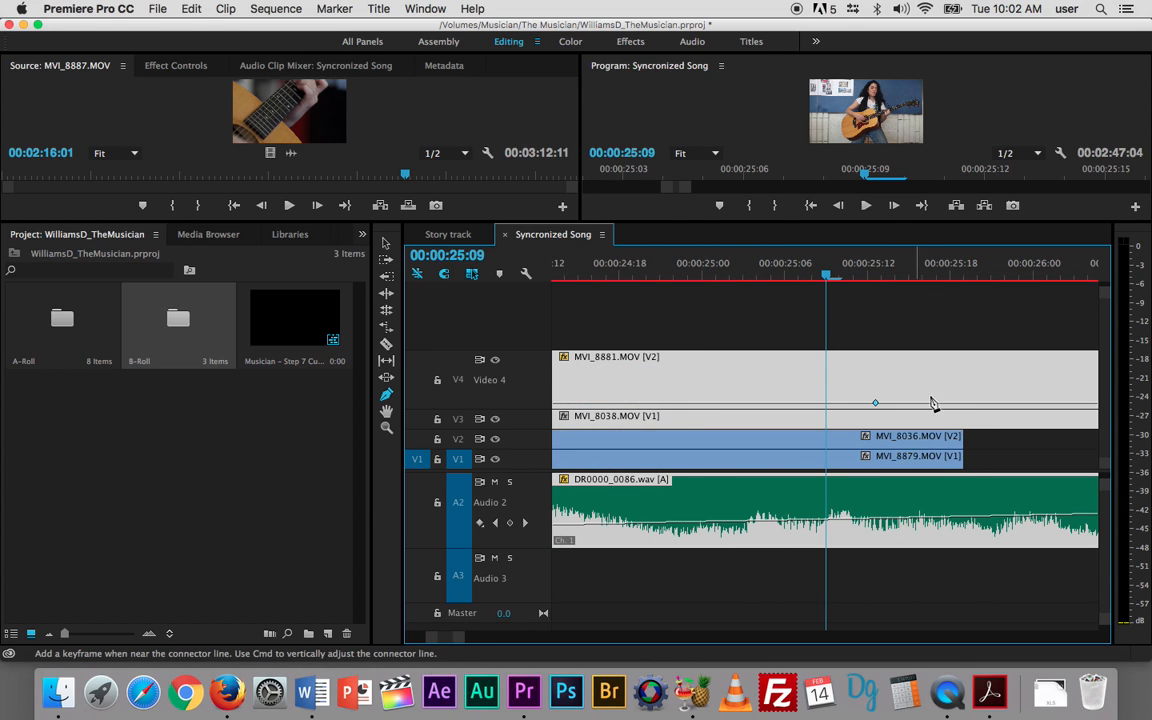
{"action": "left_click_drag", "start_coordinate": [967, 404], "coordinate": [964, 364]}
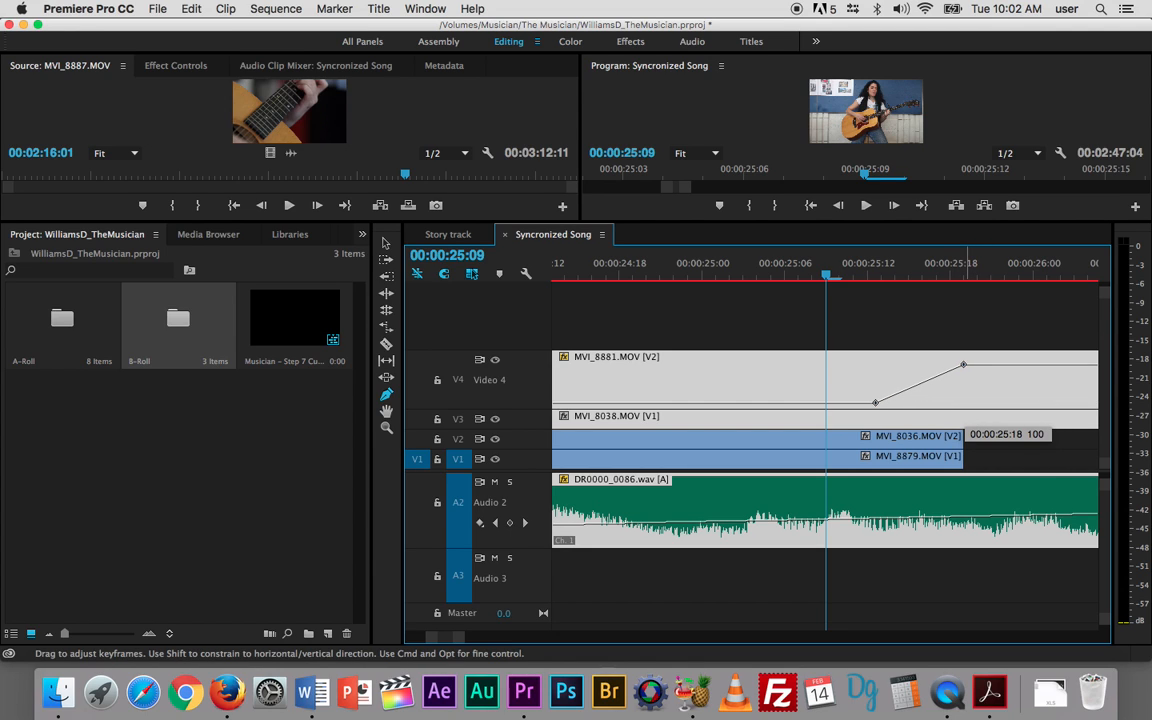
{"action": "left_click_drag", "start_coordinate": [875, 402], "coordinate": [961, 420]}
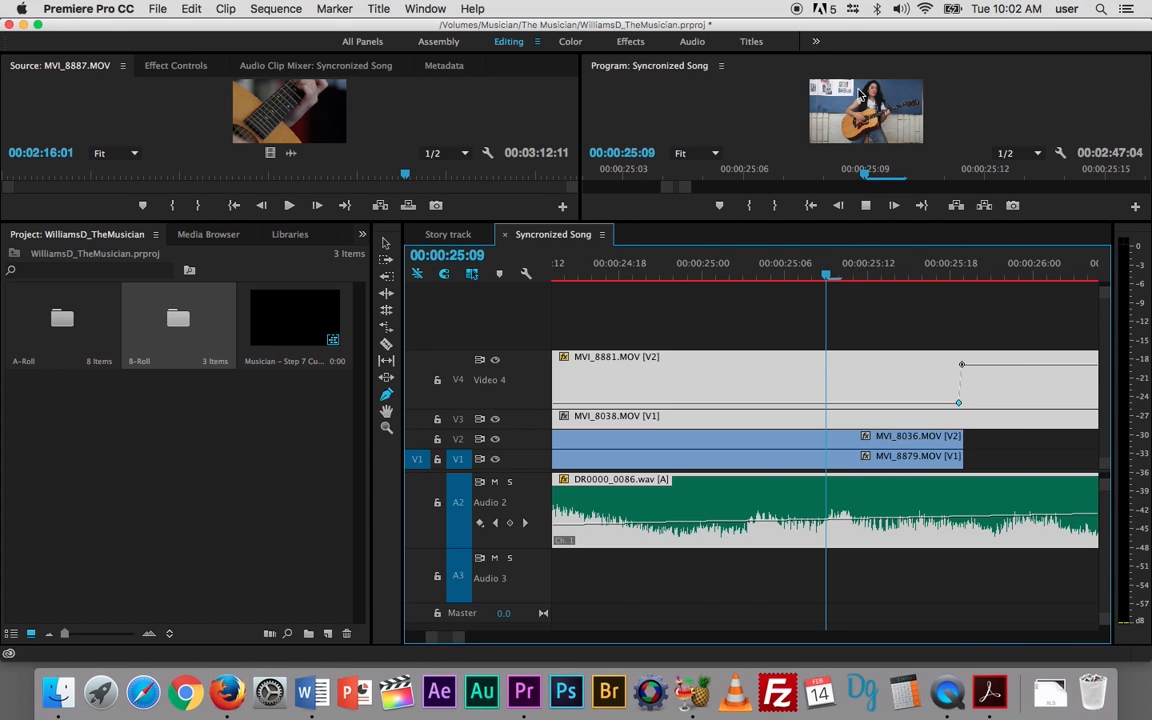
- Play across MVI_8881's opacity change and nudge its 0 keyframe slightly closer to the 100 keyframe
{"action": "key", "text": "space"}
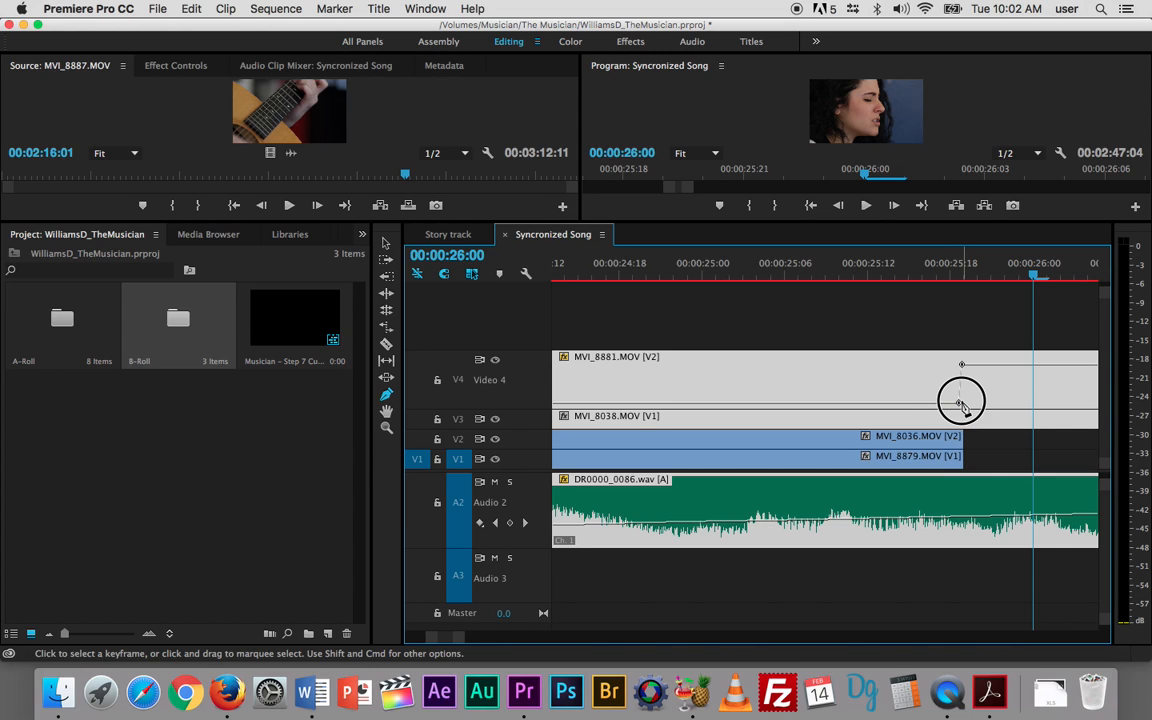
{"action": "left_click_drag", "start_coordinate": [959, 404], "coordinate": [960, 403]}
{"action": "left_click_drag", "start_coordinate": [1032, 270], "coordinate": [851, 288]}
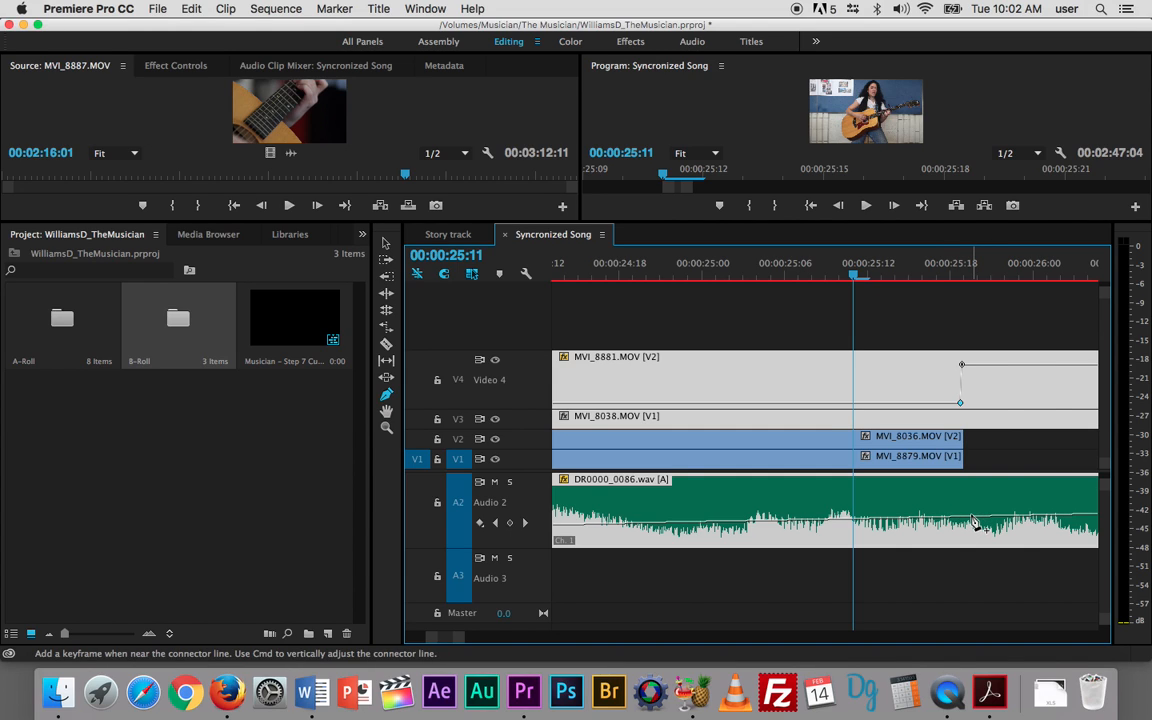
- Save the project, keyframe a sharp rise in the song's volume at the first group's end, and play into the gap
{"action": "key", "text": "="}
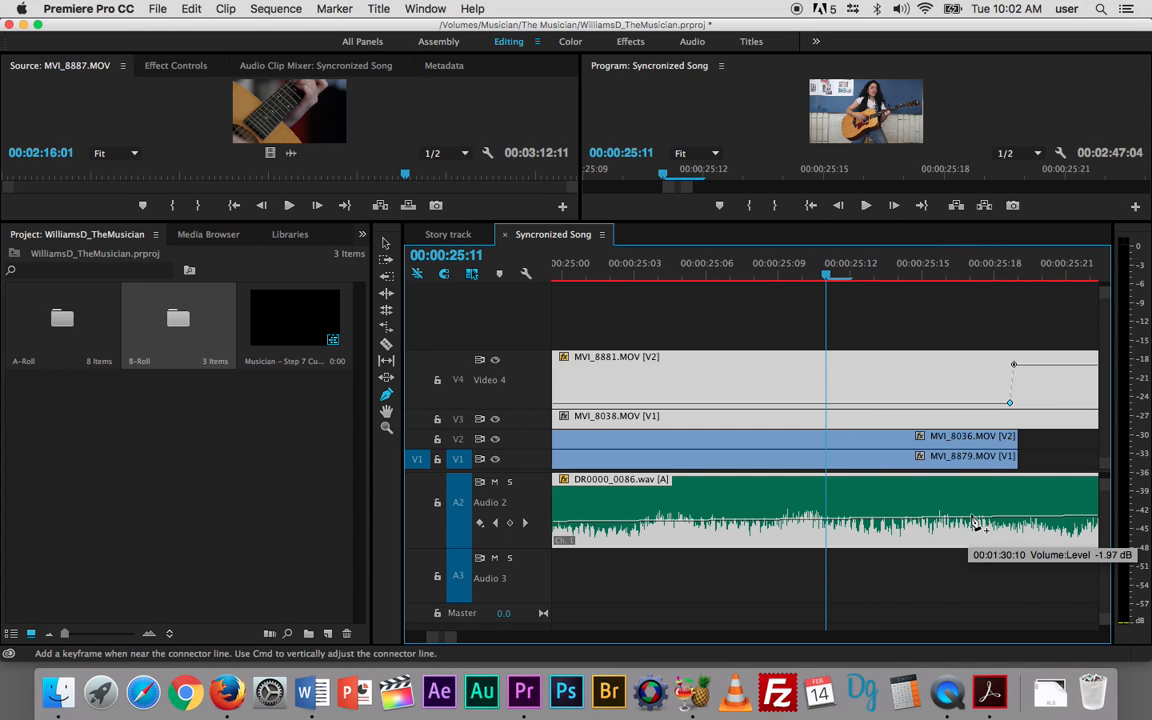
{"action": "scroll", "coordinate": [947, 489], "scroll_direction": "up", "scroll_amount": 2}
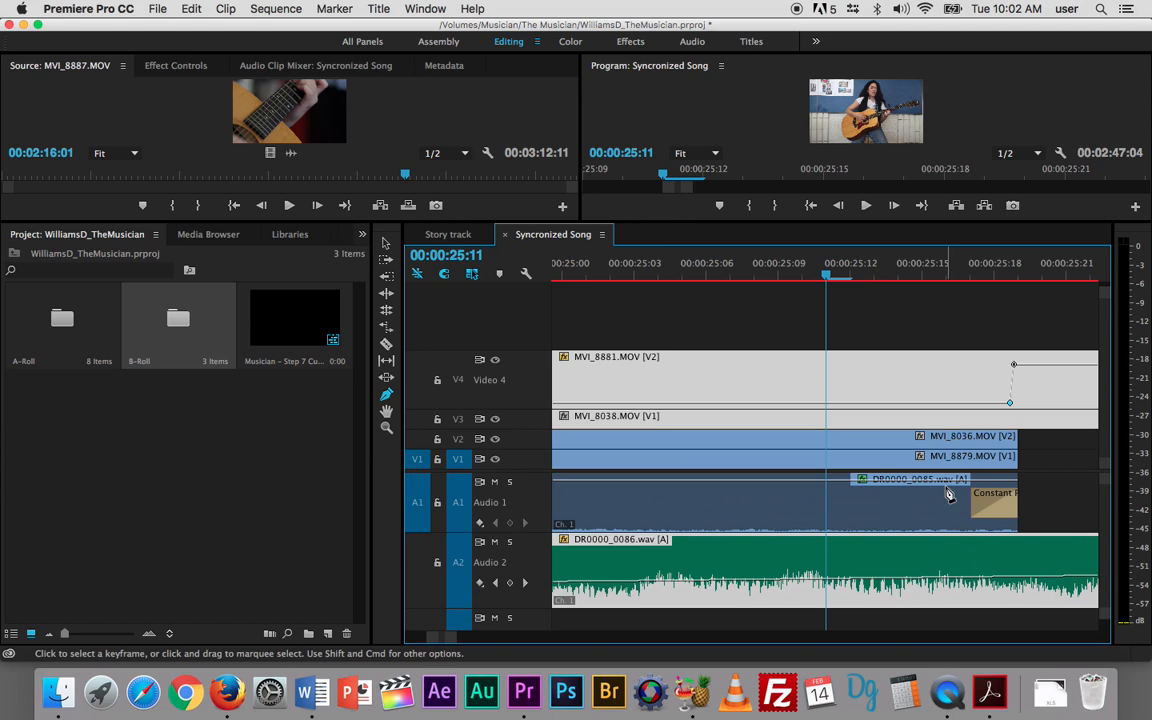
{"action": "key", "text": "super+s"}
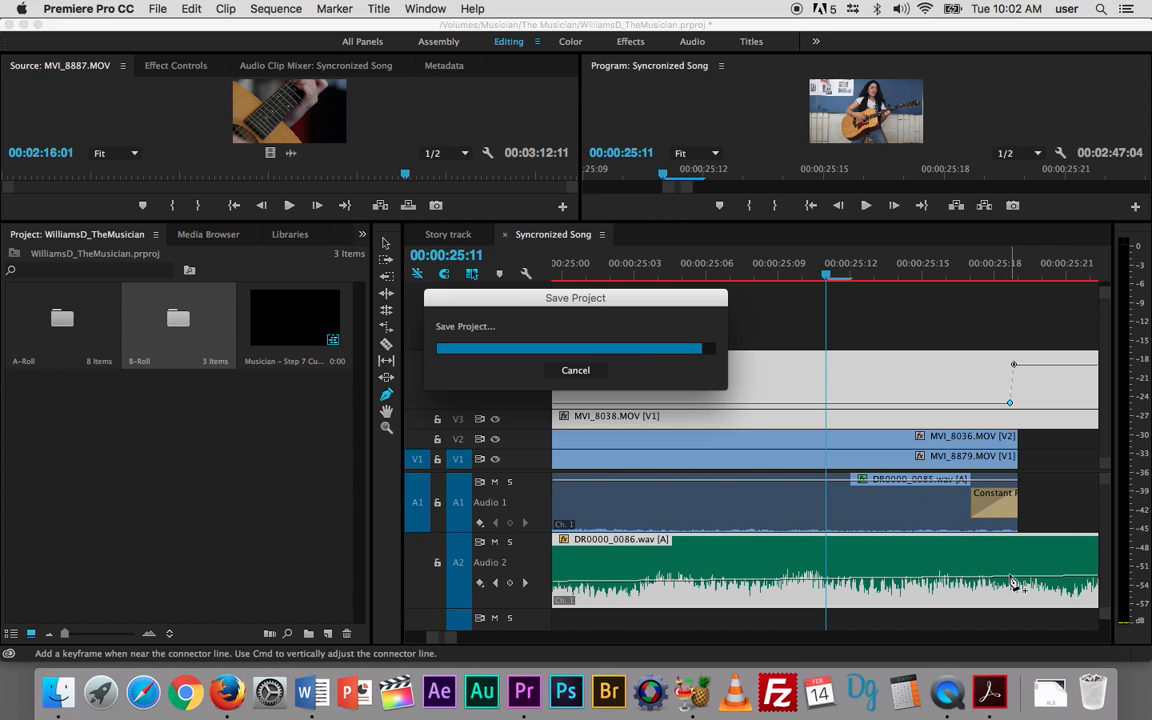
{"action": "left_click_drag", "start_coordinate": [1027, 577], "coordinate": [1020, 541]}
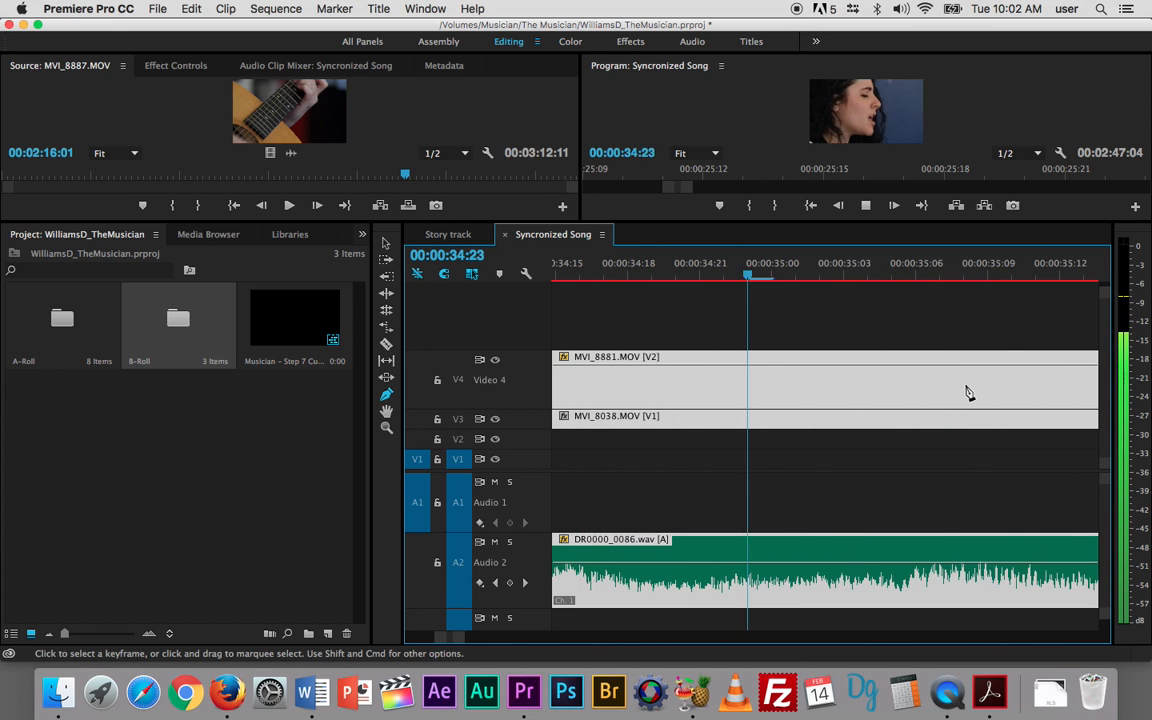
{"action": "key", "text": "space"}
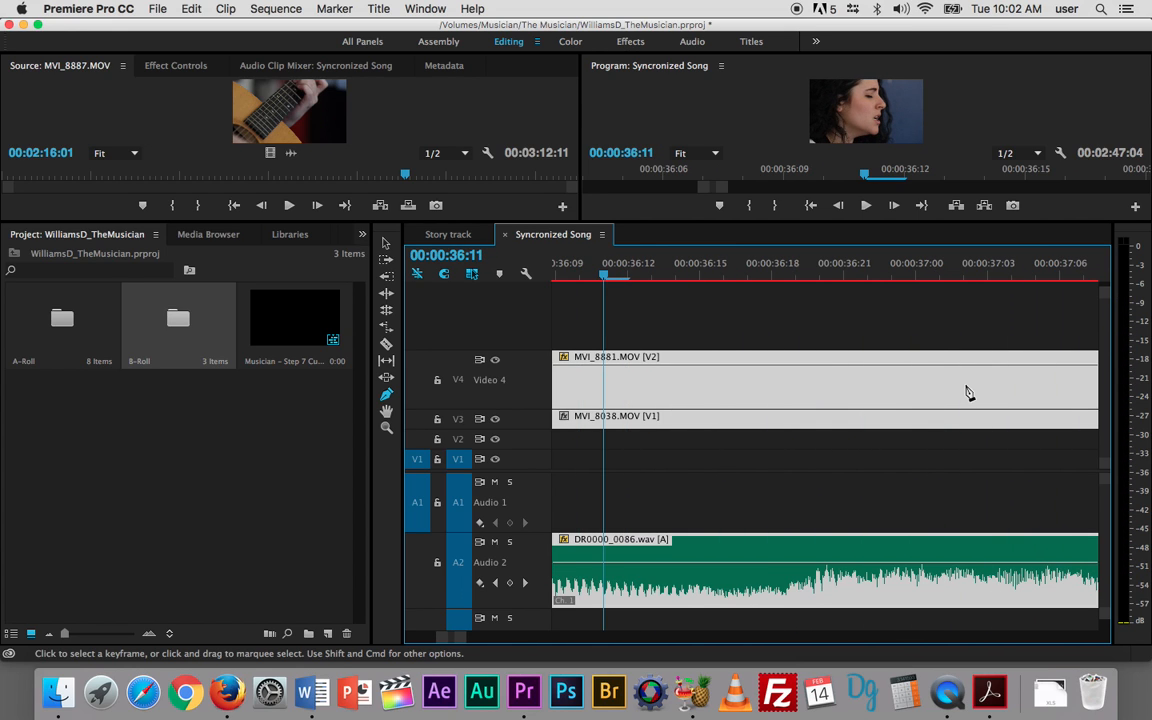
- Lower the song's volume peak after the first group to the gap's raised level and move the following keyframe later
{"action": "key", "text": "minus"}
{"action": "key", "text": "minus"}
{"action": "key", "text": "minus"}
{"action": "key", "text": "minus"}
{"action": "key", "text": "minus"}
{"action": "key", "text": "minus"}
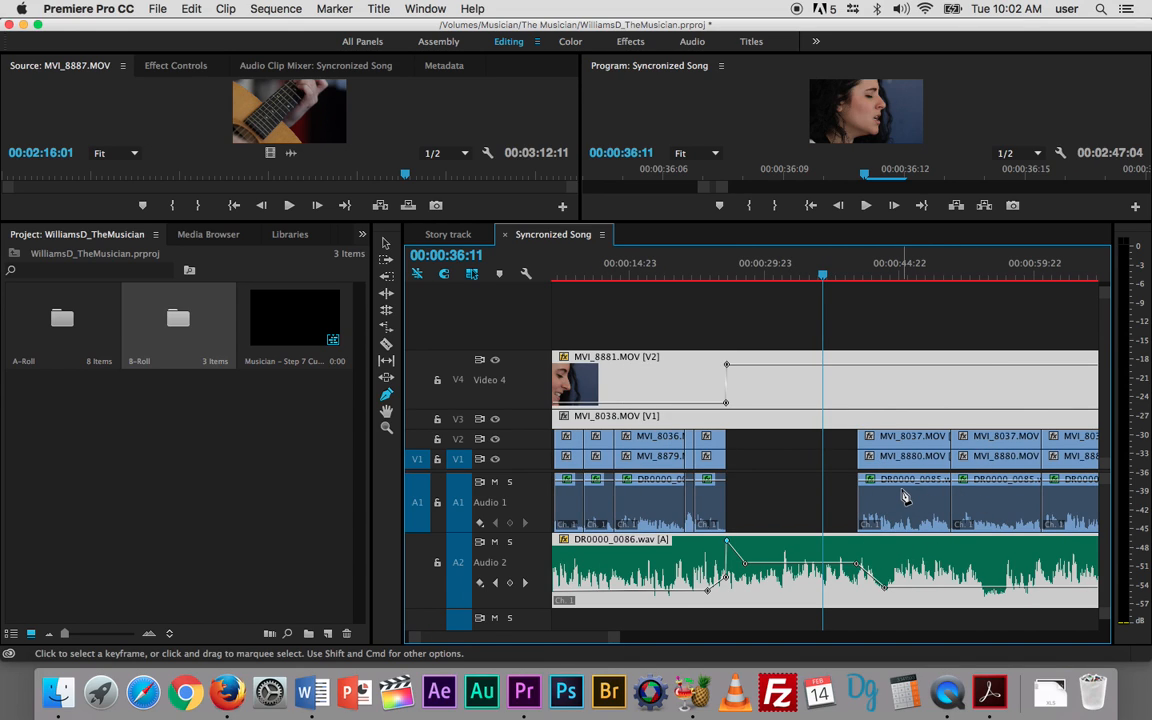
{"action": "key", "text": "v"}
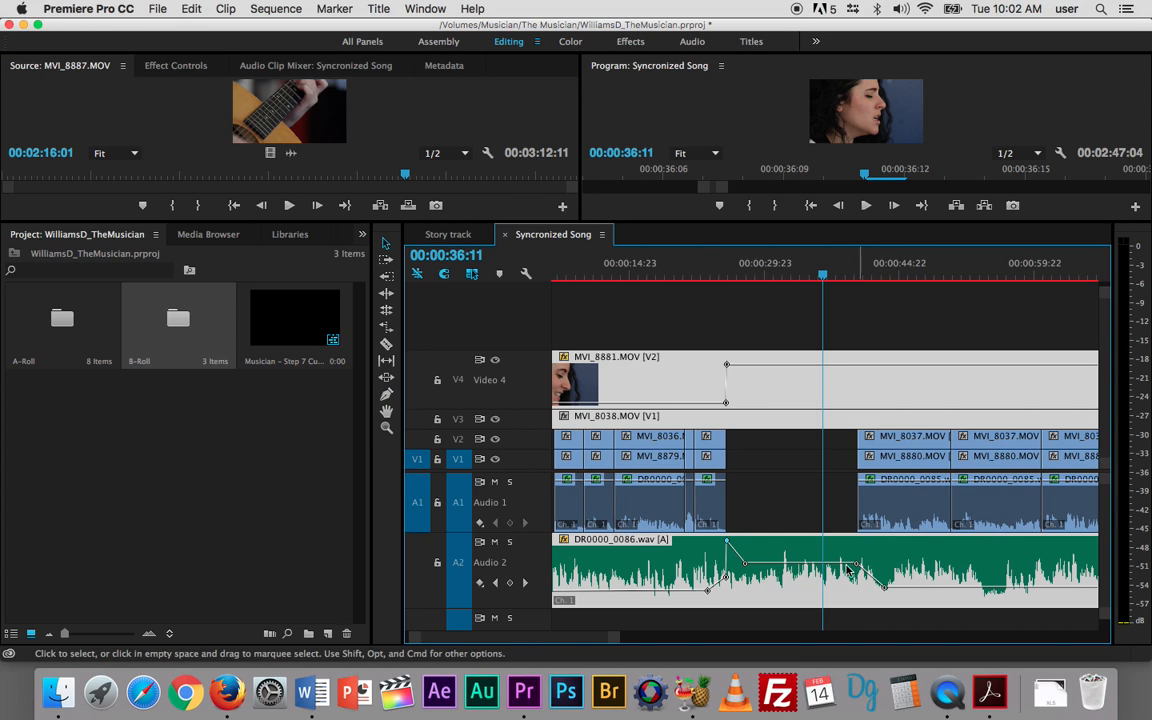
{"action": "mouse_move", "coordinate": [728, 552]}
{"action": "left_mouse_down"}
{"action": "mouse_move", "coordinate": [728, 542]}
{"action": "mouse_move", "coordinate": [730, 555]}
{"action": "left_mouse_up"}
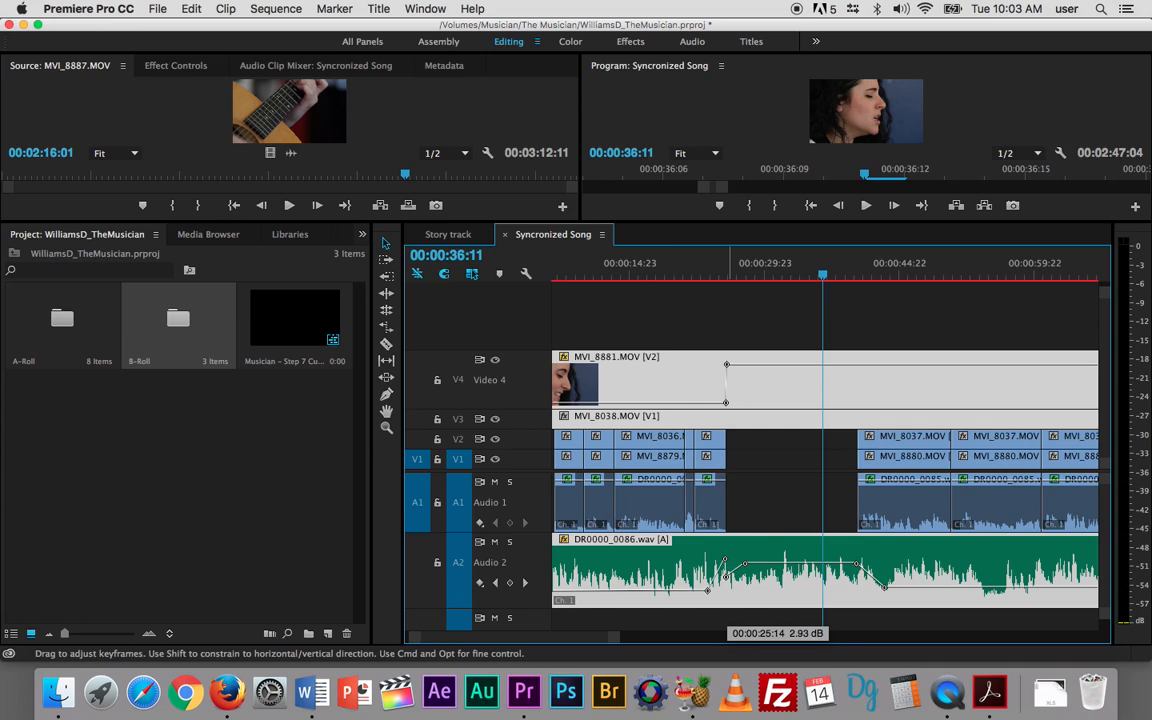
{"action": "left_click_drag", "start_coordinate": [728, 563], "coordinate": [758, 562]}
- Move the gap-end volume keyframes earlier, starting the fade near 00:00:36:17, and shift the second clip group to start at 00:00:36:11
{"action": "left_click_drag", "start_coordinate": [857, 565], "coordinate": [857, 564]}
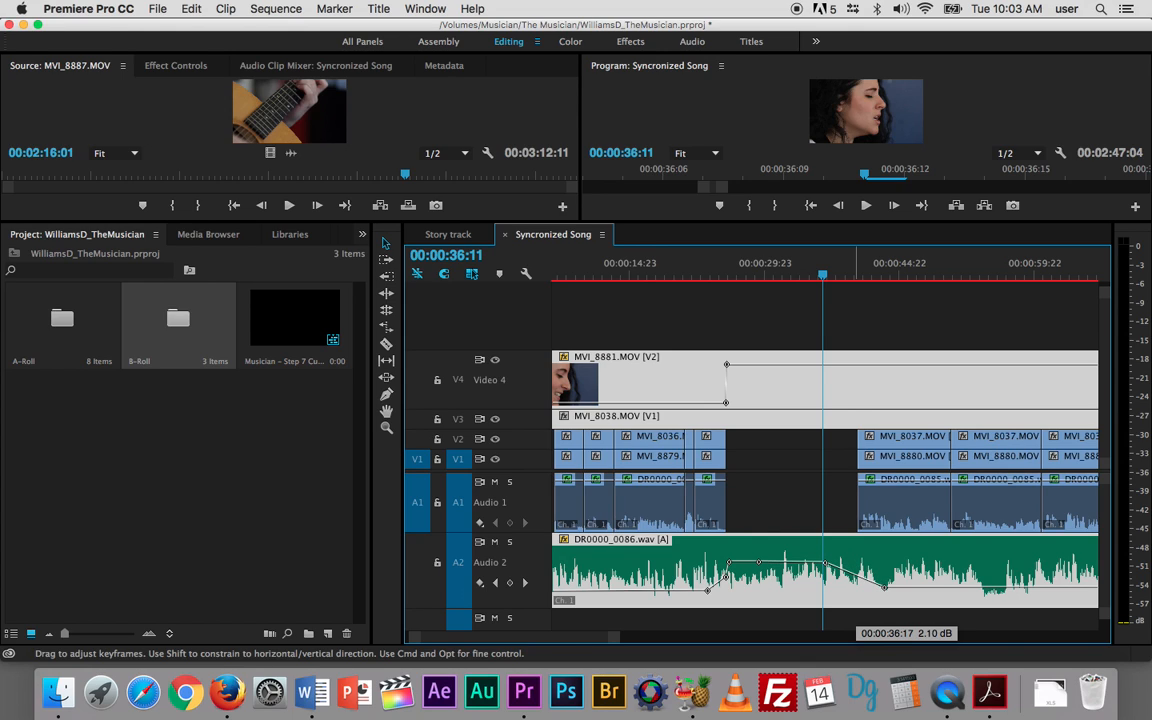
{"action": "left_click_drag", "start_coordinate": [825, 562], "coordinate": [825, 562]}
{"action": "left_click_drag", "start_coordinate": [884, 588], "coordinate": [848, 590]}
{"action": "left_click_drag", "start_coordinate": [873, 456], "coordinate": [845, 447]}
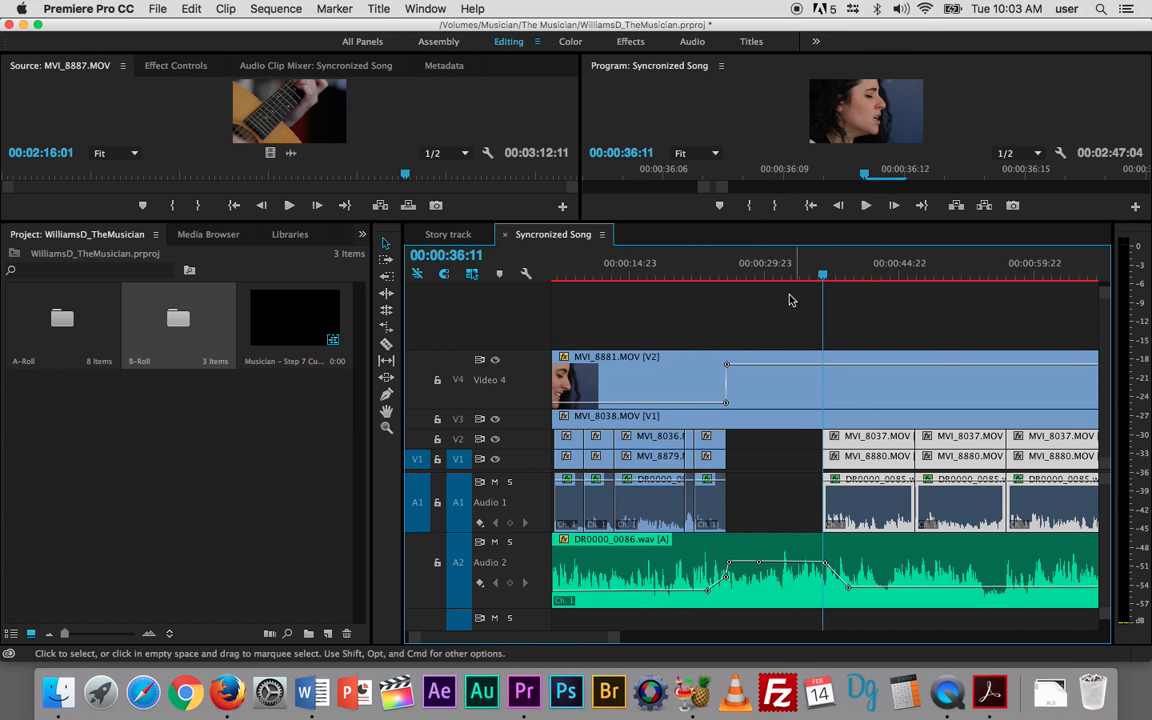
- Preview the gap from 00:00:27:18 and keyframe MVI_8881's opacity from 100 down to 0 just before the second group
{"action": "left_click", "coordinate": [745, 275]}
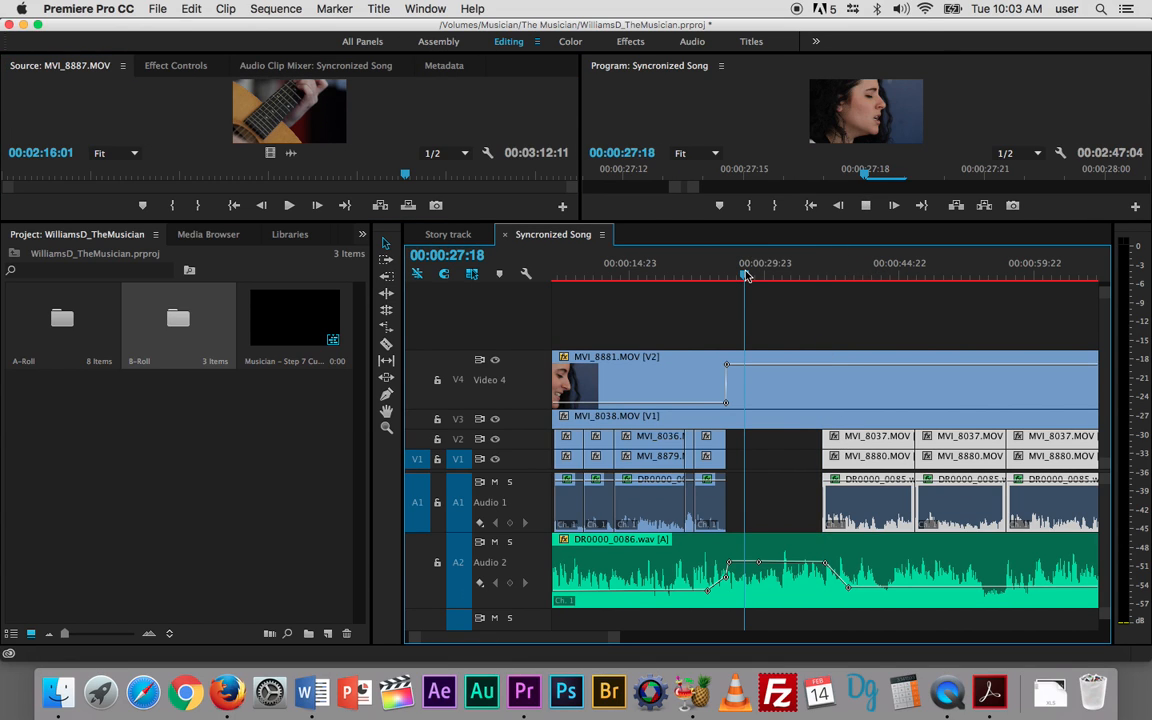
{"action": "key", "text": "space"}
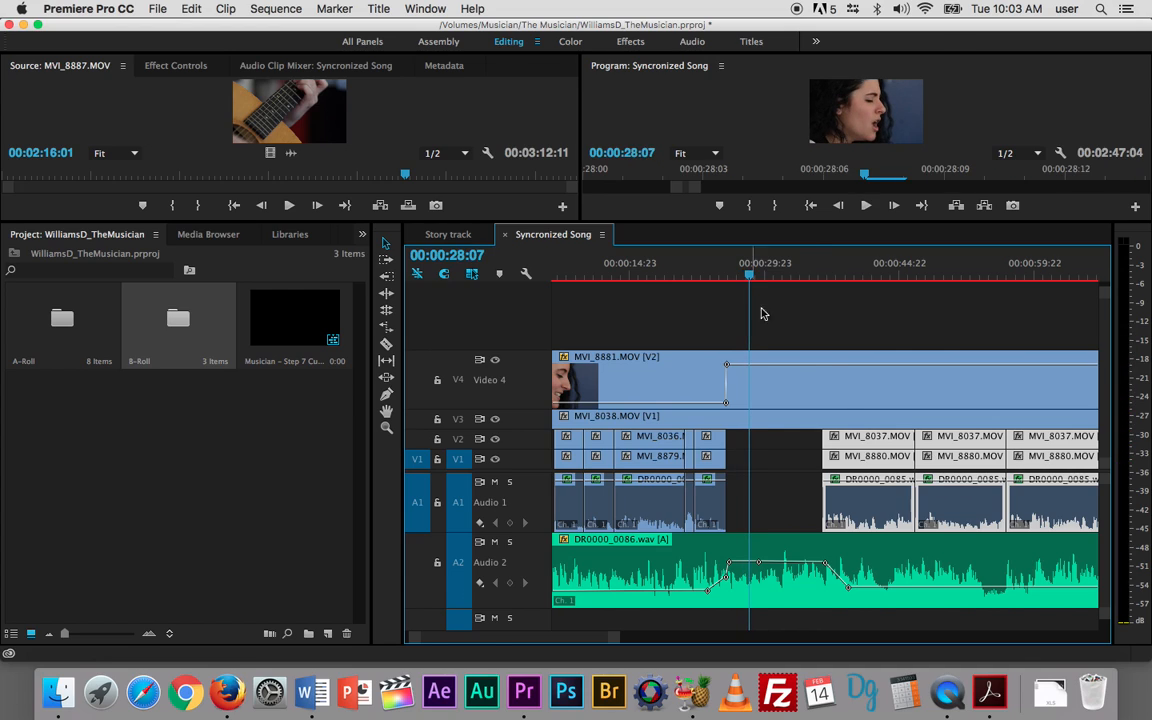
{"action": "key", "text": "p"}
{"action": "left_click", "coordinate": [822, 365]}
{"action": "mouse_move", "coordinate": [822, 367]}
{"action": "left_mouse_down"}
{"action": "mouse_move", "coordinate": [822, 402]}
{"action": "mouse_move", "coordinate": [818, 364]}
{"action": "left_mouse_up"}
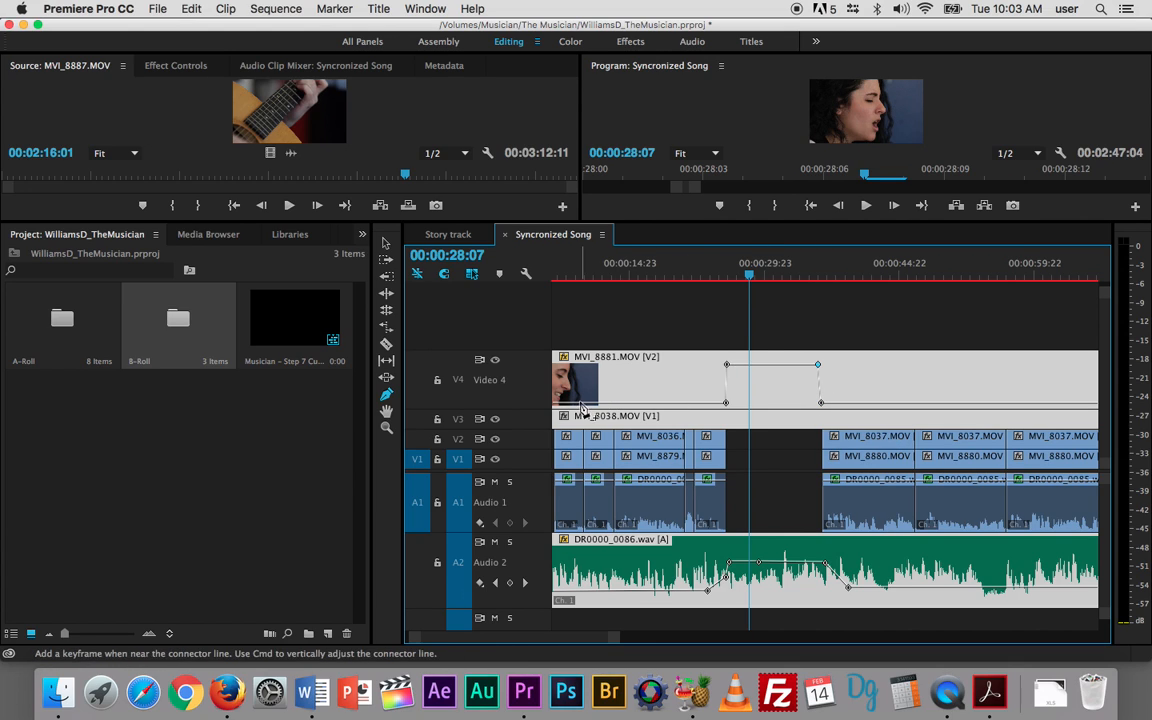
- Enlarge track V3, keyframe MVI_8038's opacity from 100 to 0 at the second group, and move its 100 keyframe to 00:00:36:12
{"action": "left_click_drag", "start_coordinate": [533, 412], "coordinate": [527, 339]}
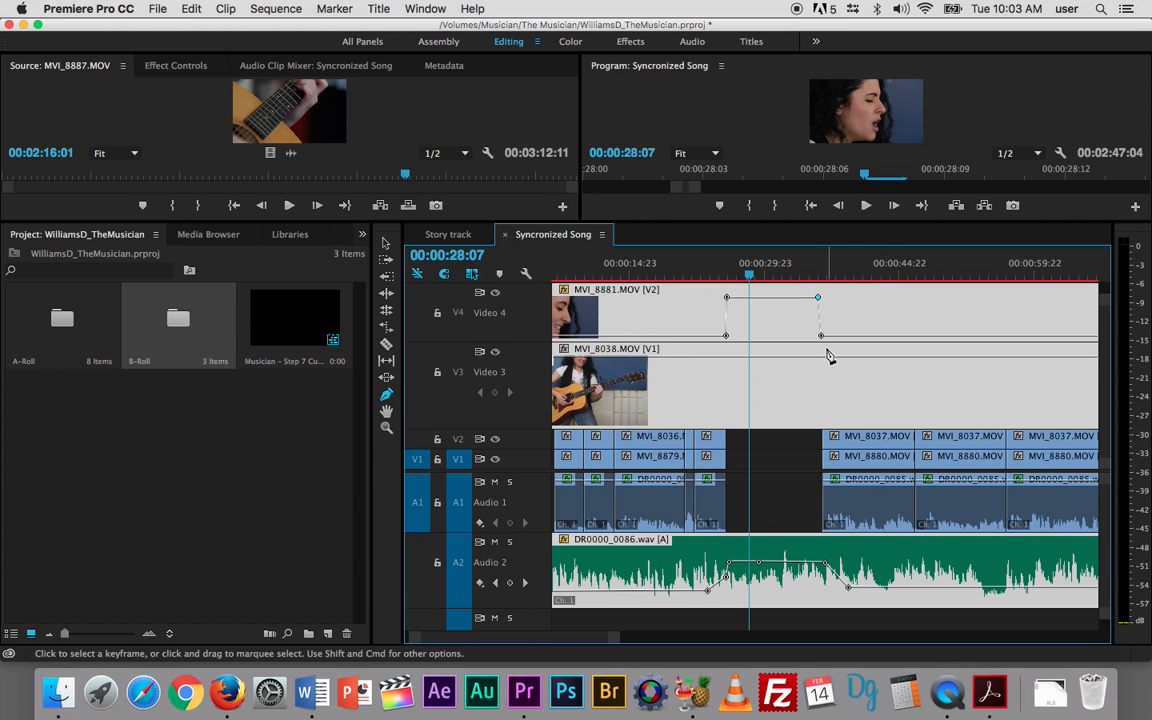
{"action": "left_click", "coordinate": [827, 356]}
{"action": "left_click_drag", "start_coordinate": [835, 357], "coordinate": [829, 426]}
{"action": "key", "text": "space"}
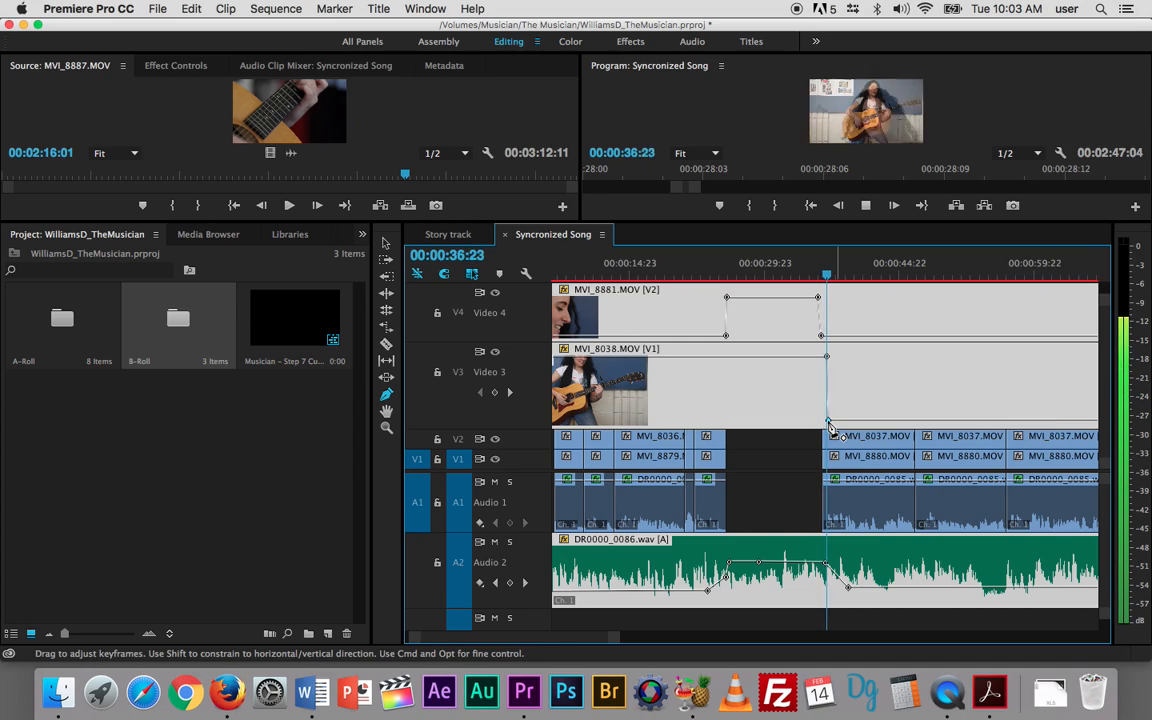
{"action": "key", "text": "space"}
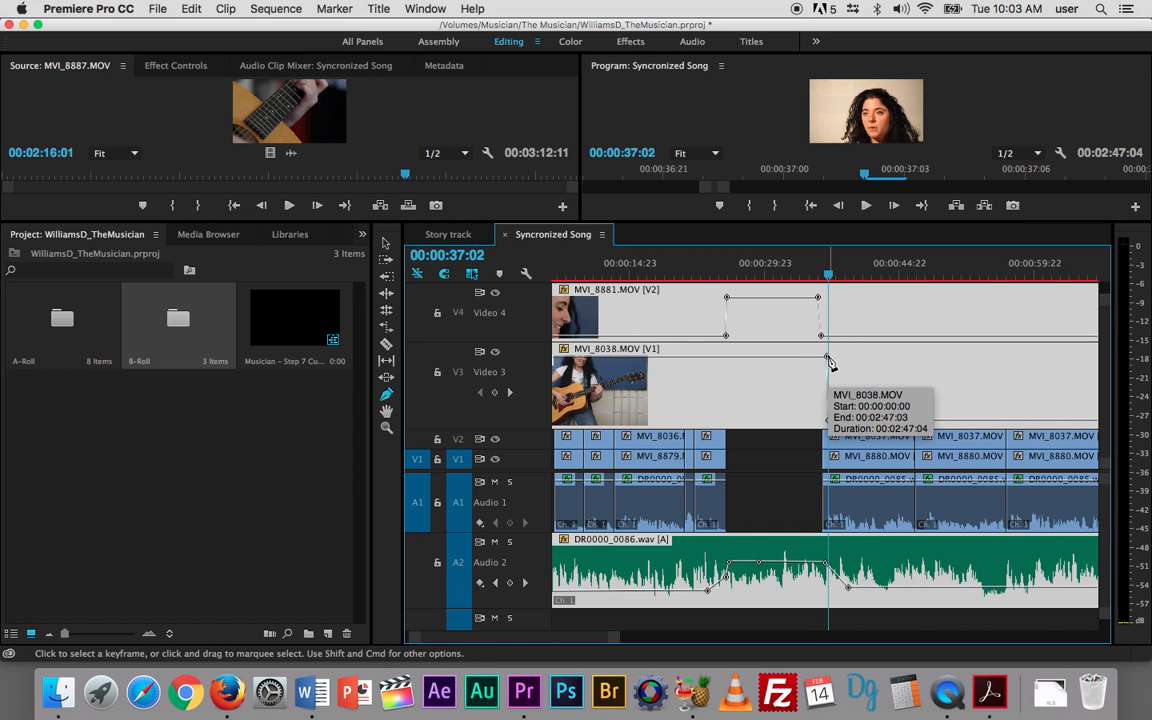
{"action": "left_click", "coordinate": [826, 357]}
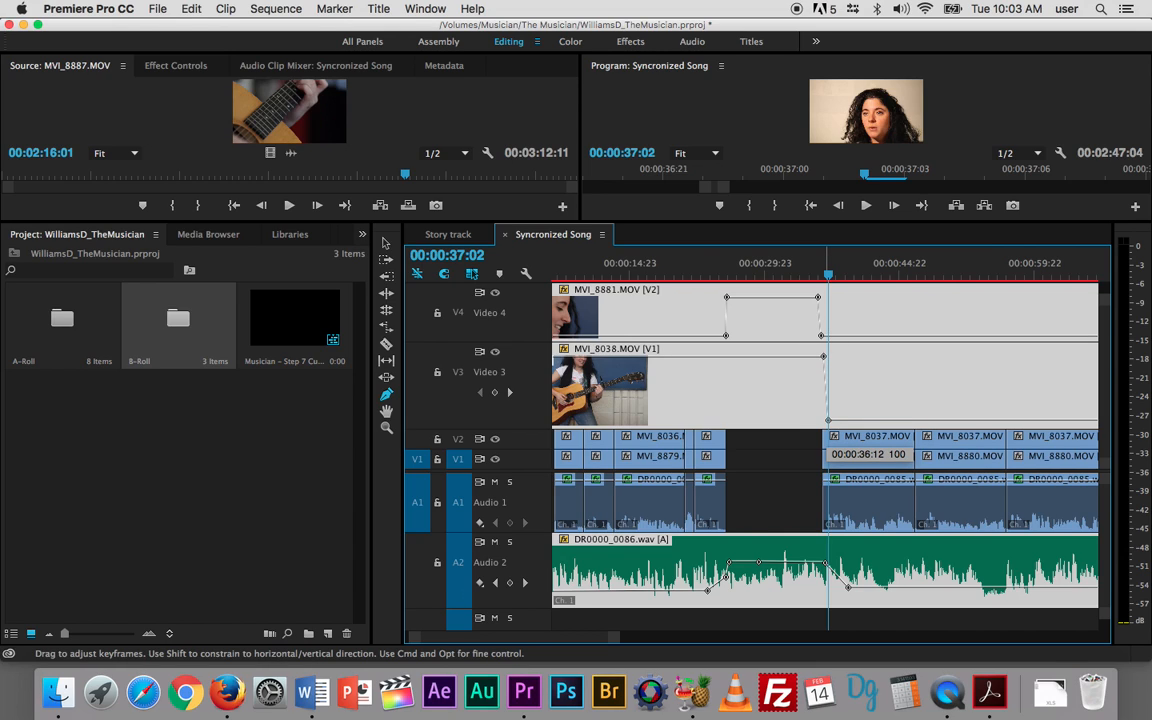
- Tighten the MVI_8881 and MVI_8038 opacity fades at 00:00:36:17, placing their 100 keyframes just before their 0 keyframes
{"action": "left_click_drag", "start_coordinate": [828, 420], "coordinate": [828, 424]}
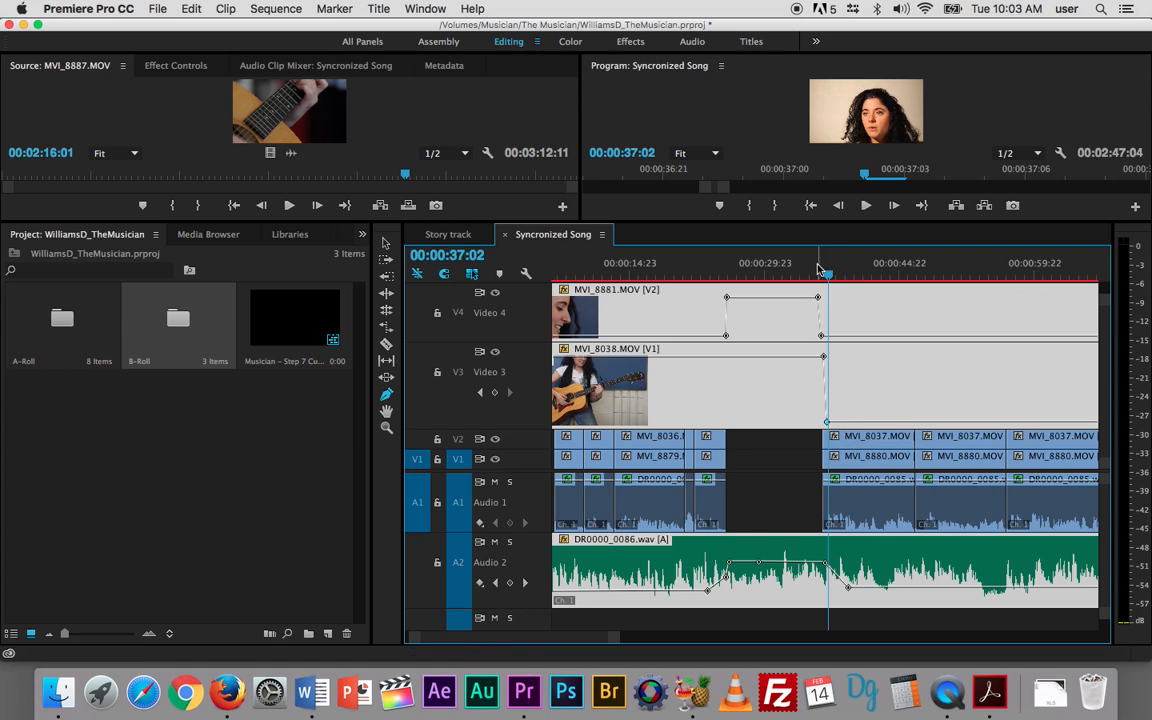
{"action": "left_click", "coordinate": [817, 297]}
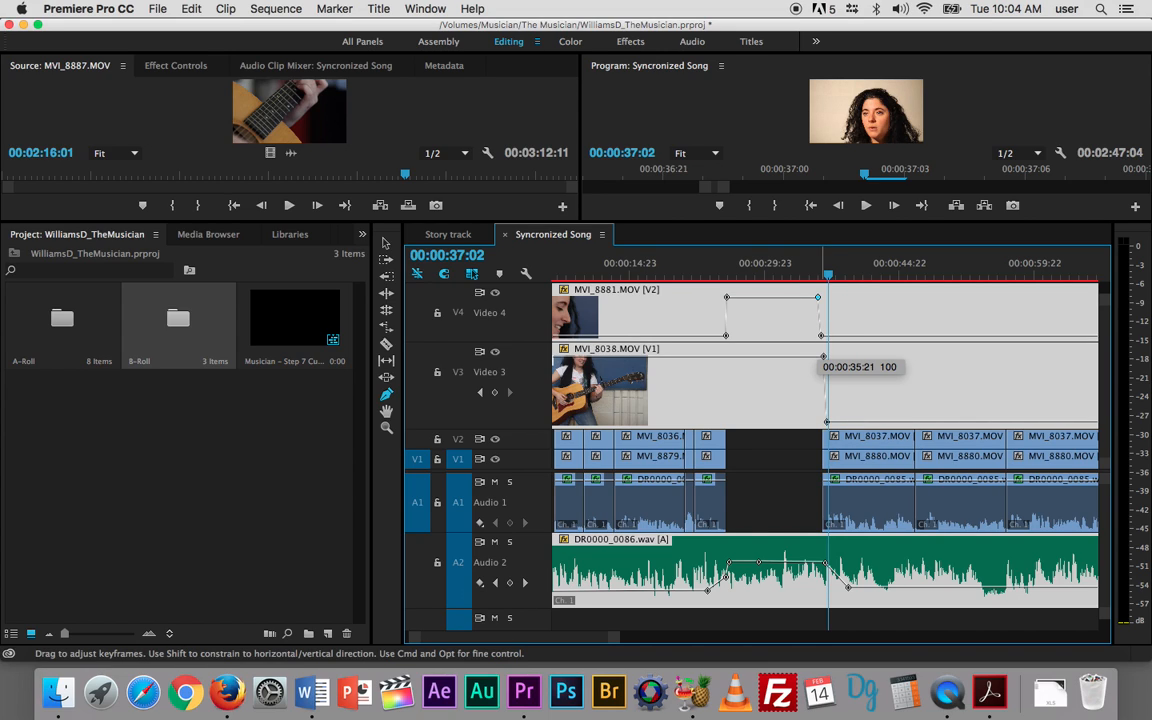
{"action": "left_click_drag", "start_coordinate": [830, 273], "coordinate": [827, 275]}
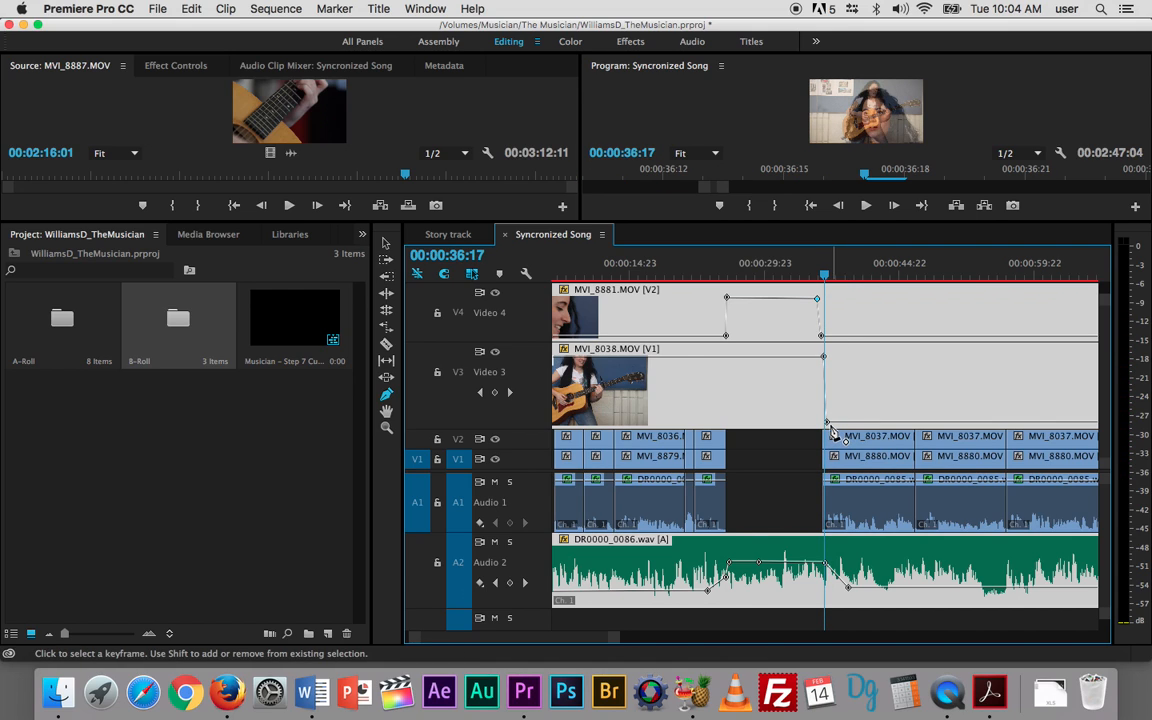
{"action": "key", "text": "equal"}
{"action": "key", "text": "equal"}
{"action": "left_click_drag", "start_coordinate": [838, 423], "coordinate": [825, 422]}
{"action": "mouse_move", "coordinate": [814, 358]}
{"action": "left_mouse_down"}
{"action": "mouse_move", "coordinate": [795, 336]}
{"action": "mouse_move", "coordinate": [825, 336]}
{"action": "left_mouse_up"}
{"action": "left_click_drag", "start_coordinate": [763, 298], "coordinate": [818, 297]}
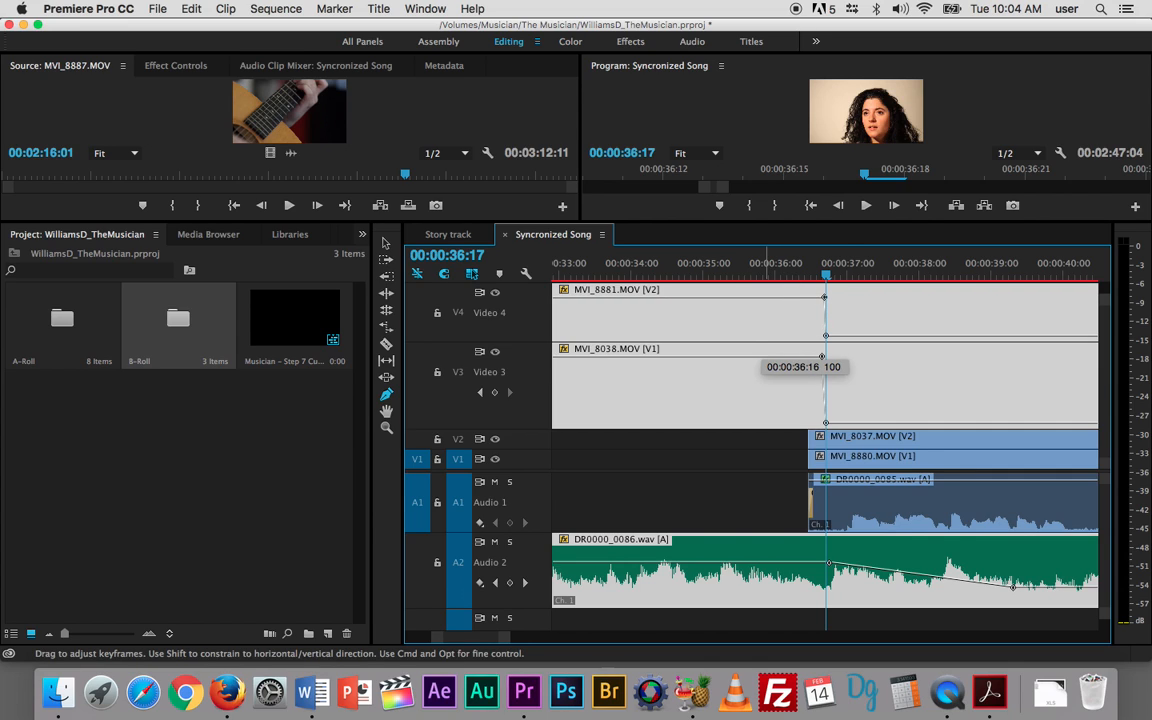
{"action": "left_click_drag", "start_coordinate": [822, 356], "coordinate": [822, 356]}
- Play back the transition into the second clip group from 00:00:34:13 to check the picture cut and song fade
{"action": "left_click_drag", "start_coordinate": [826, 271], "coordinate": [670, 263]}
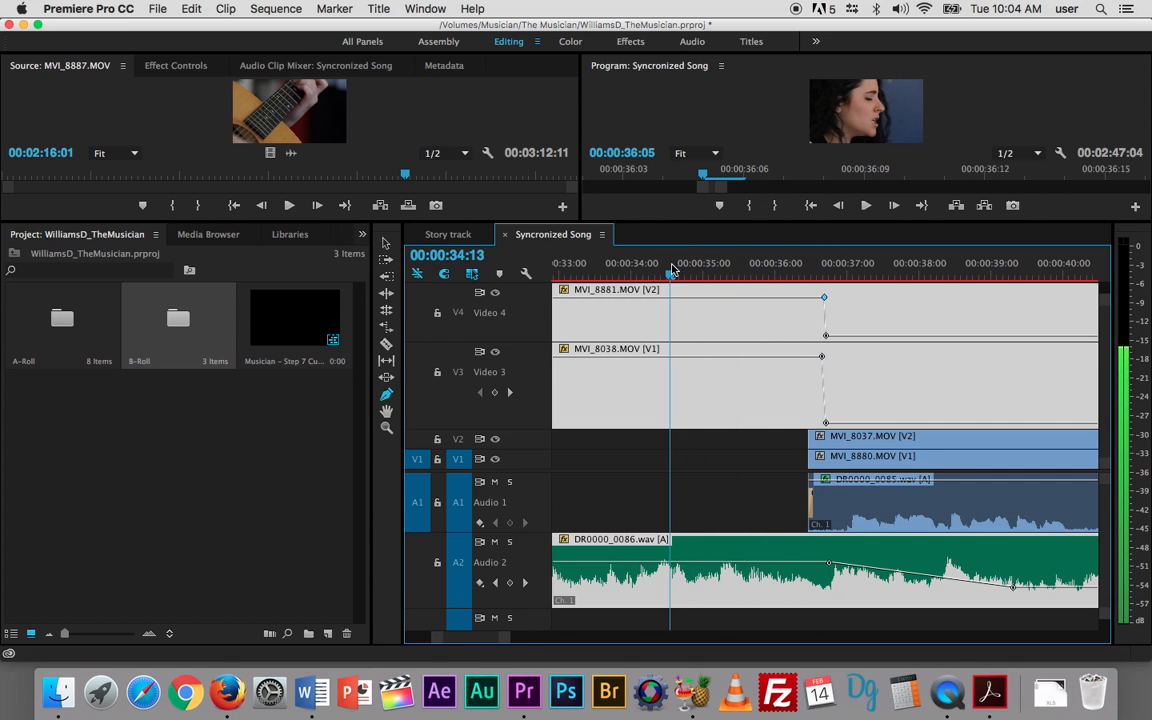
{"action": "key", "text": "space"}
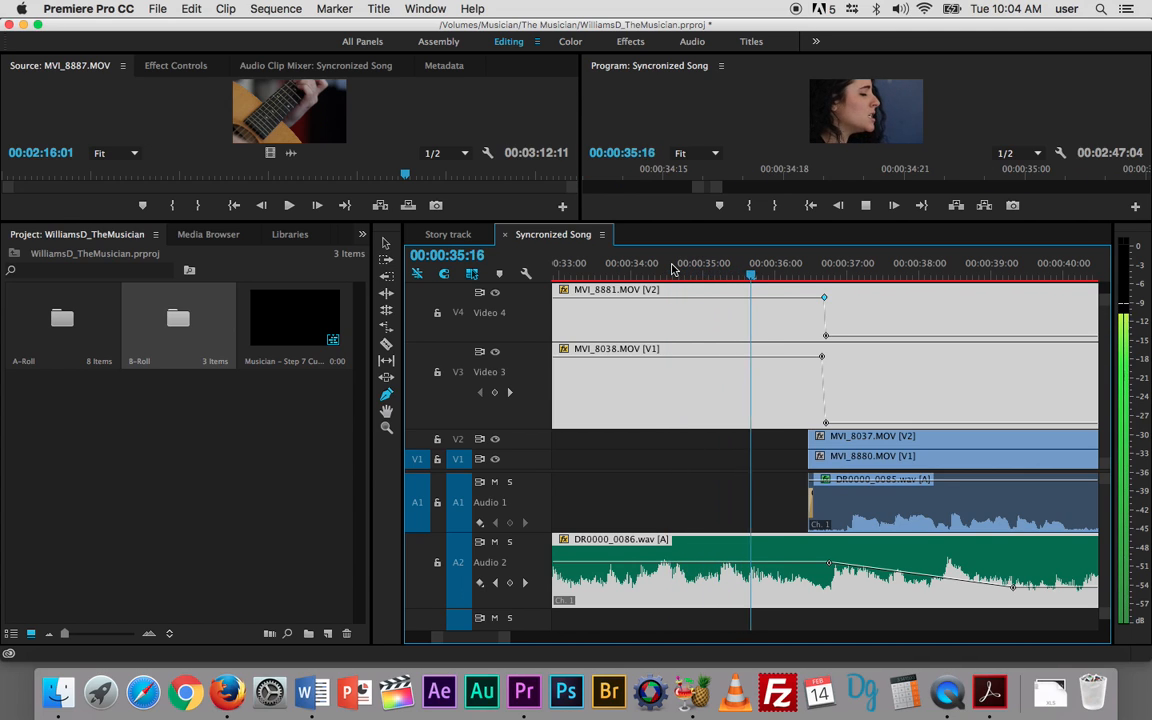
{"action": "key", "text": "space"}
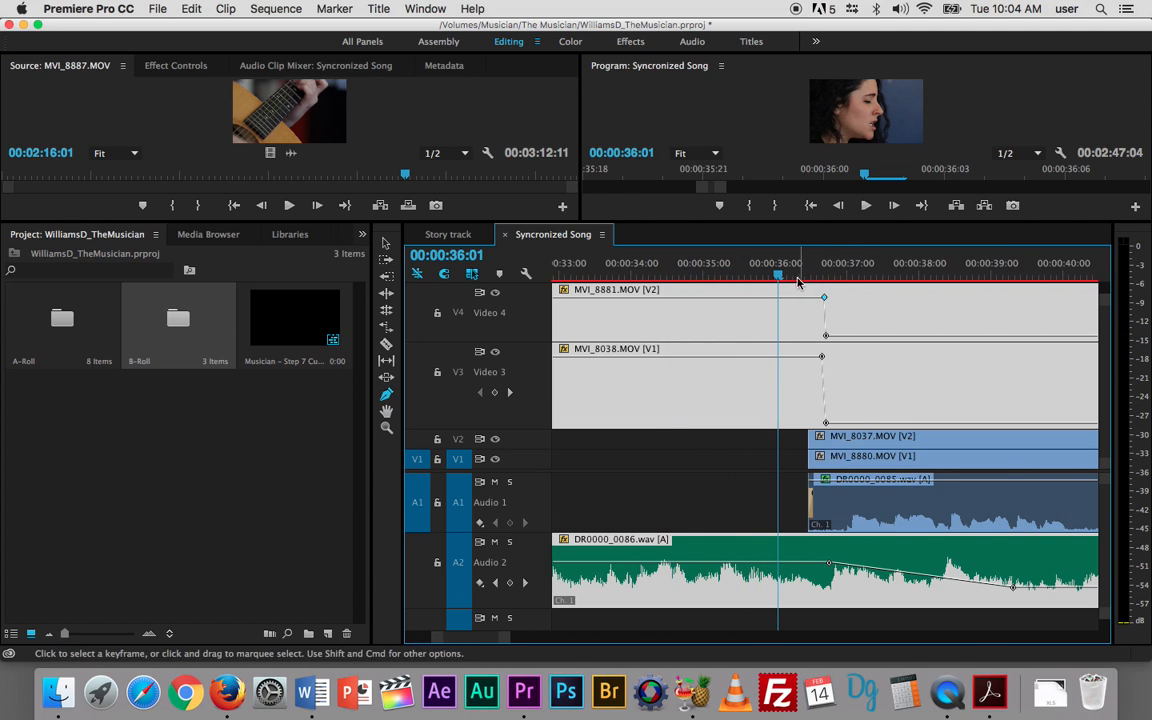
{"action": "left_click", "coordinate": [728, 276]}
{"action": "key", "text": "space"}
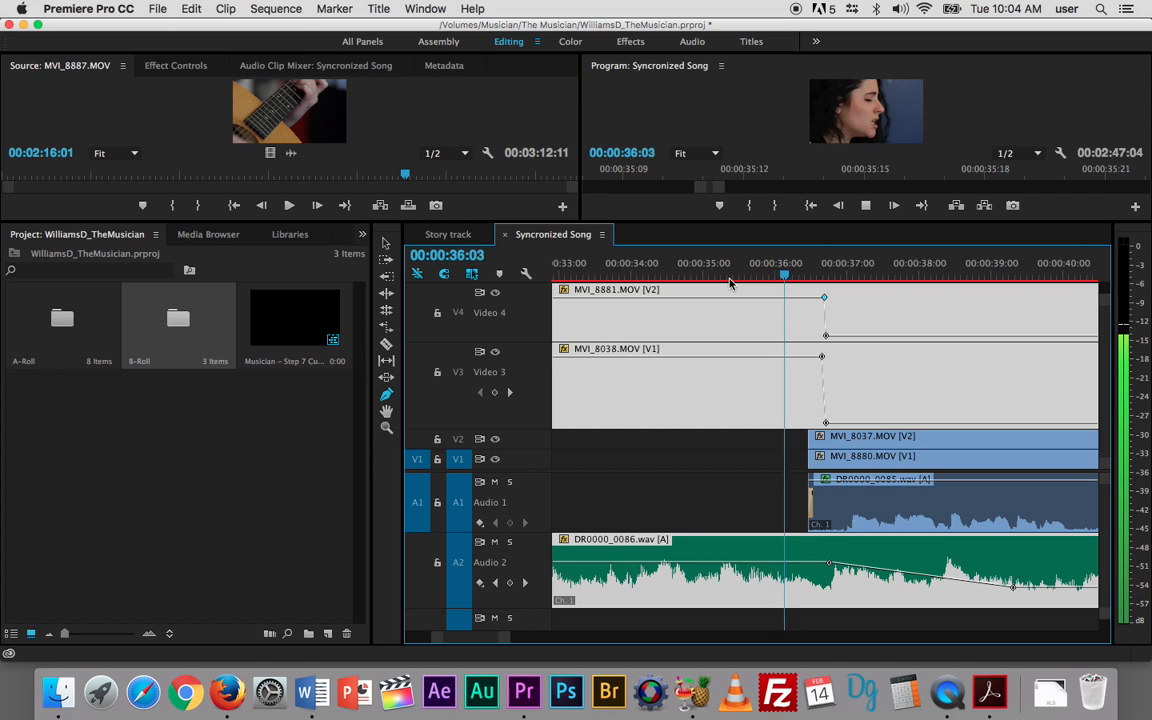
{"action": "key", "text": "space"}
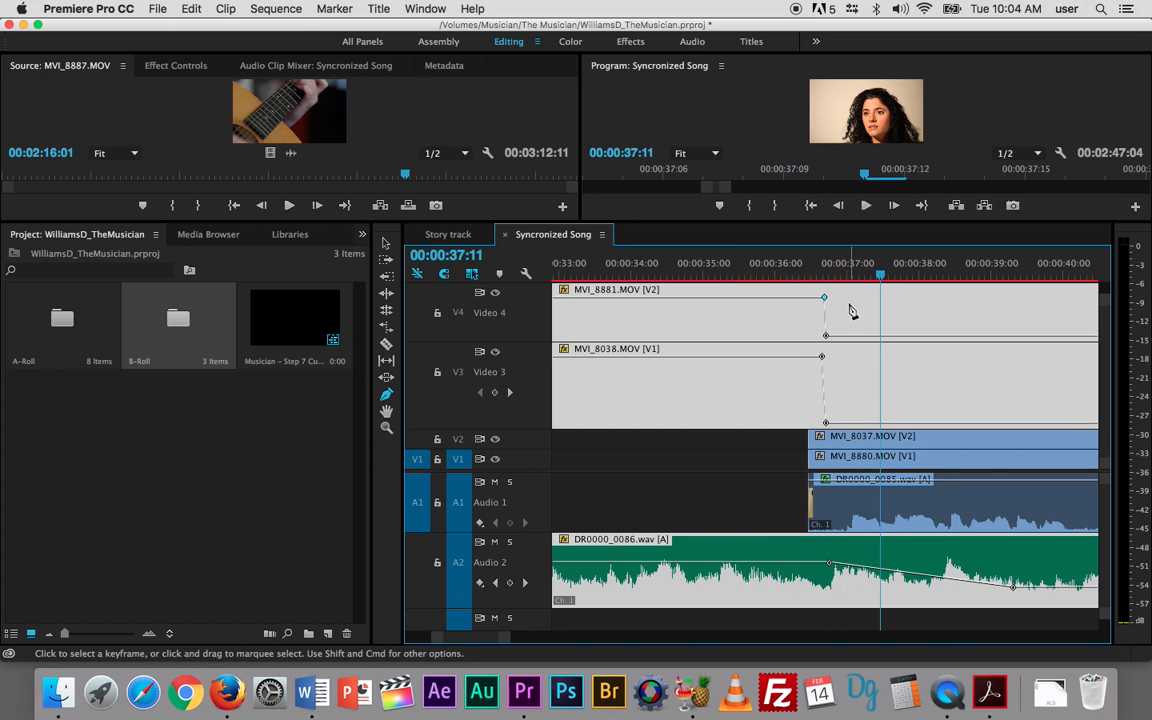
{"action": "key", "text": "space"}
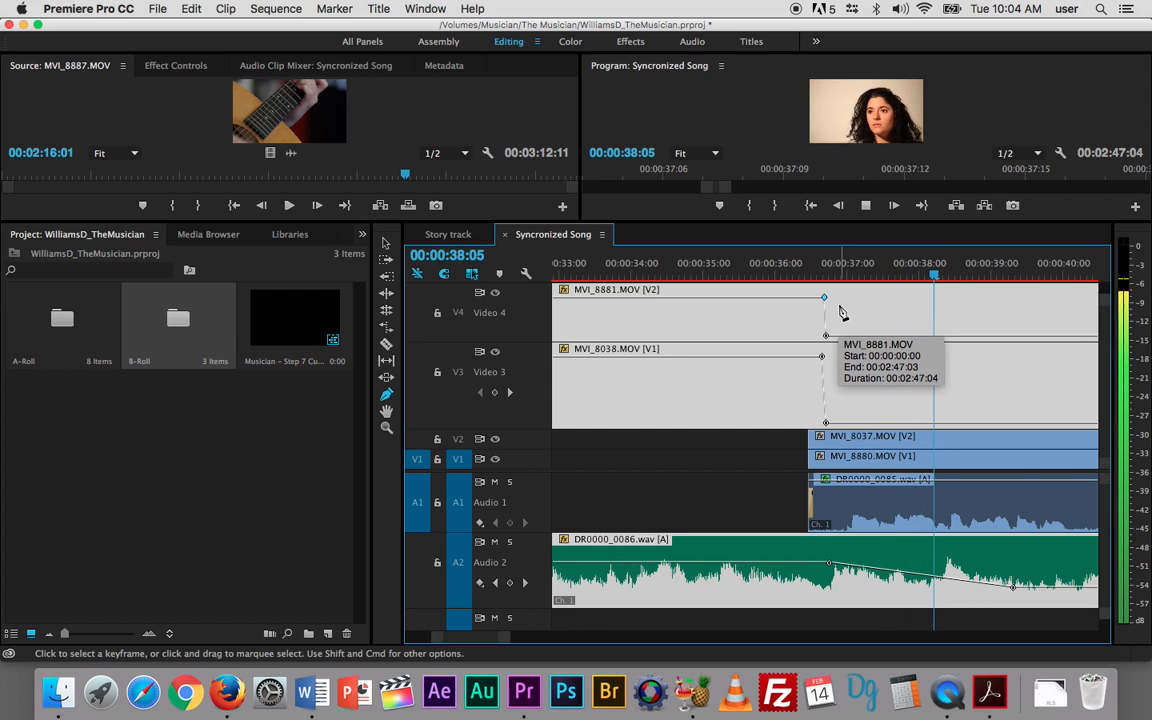
{"action": "key", "text": "space"}
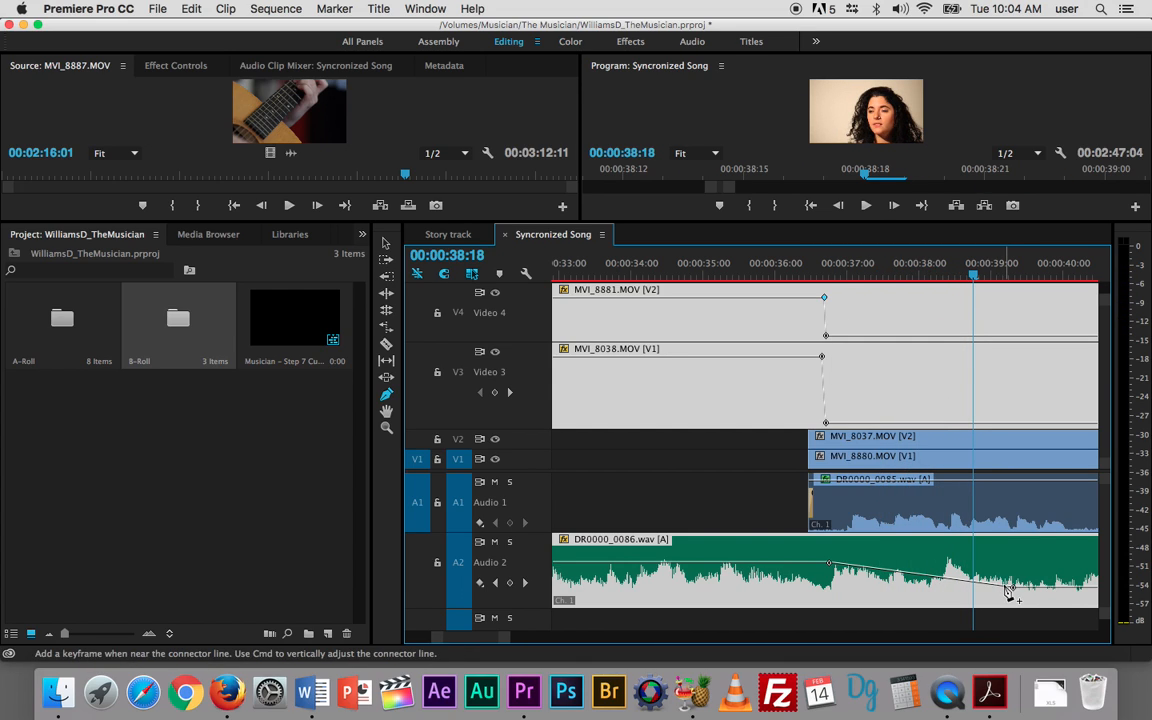
- Shorten the song's volume fade at the second group's start, lower its end level, and preview the transition
{"action": "left_click_drag", "start_coordinate": [1009, 589], "coordinate": [831, 595]}
{"action": "left_click", "coordinate": [829, 566]}
{"action": "left_click", "coordinate": [839, 596]}
{"action": "left_click", "coordinate": [766, 268]}
{"action": "key", "text": "space"}
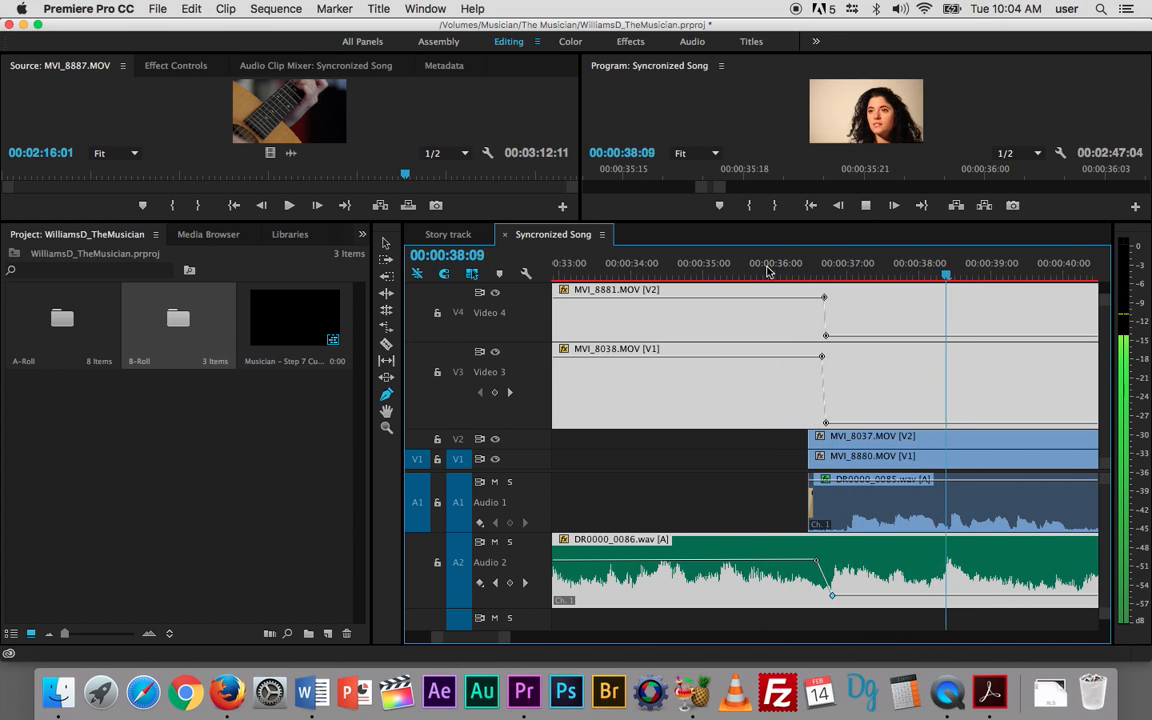
{"action": "key", "text": "space"}
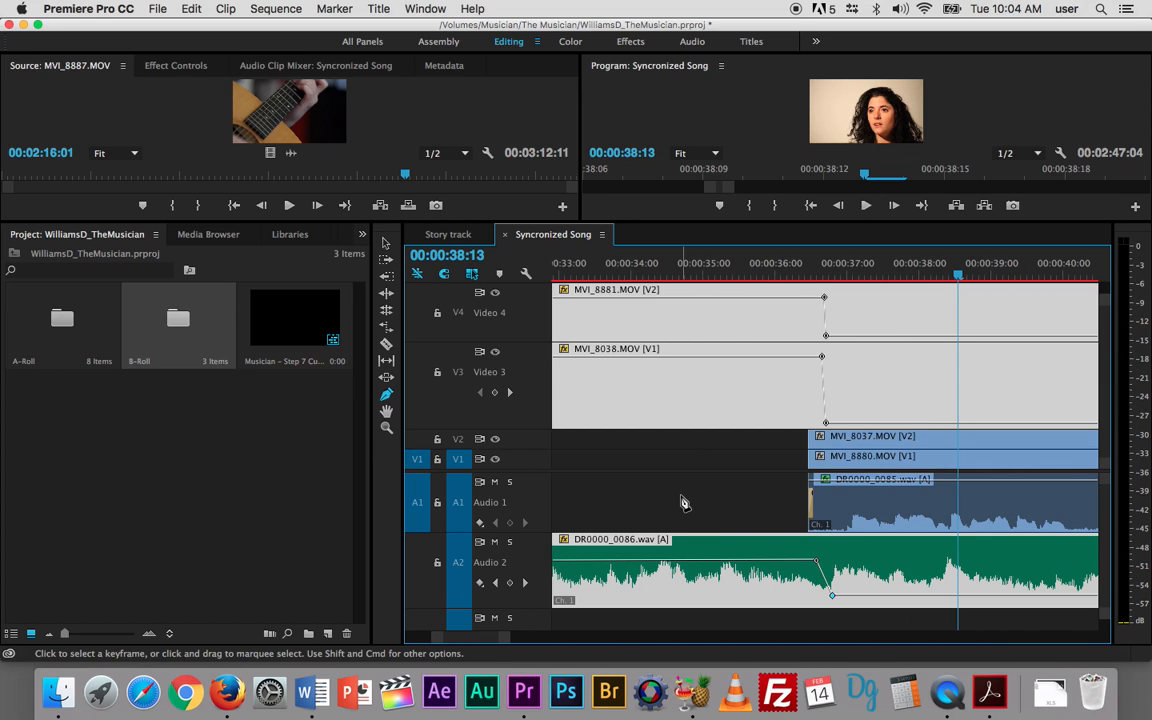
- Show the whole sequence in the timeline and collapse video tracks V3 and V4 to minimum height
{"action": "key", "text": "minus"}
{"action": "key", "text": "minus"}
{"action": "key", "text": "minus"}
{"action": "key", "text": "minus"}
{"action": "key", "text": "minus"}
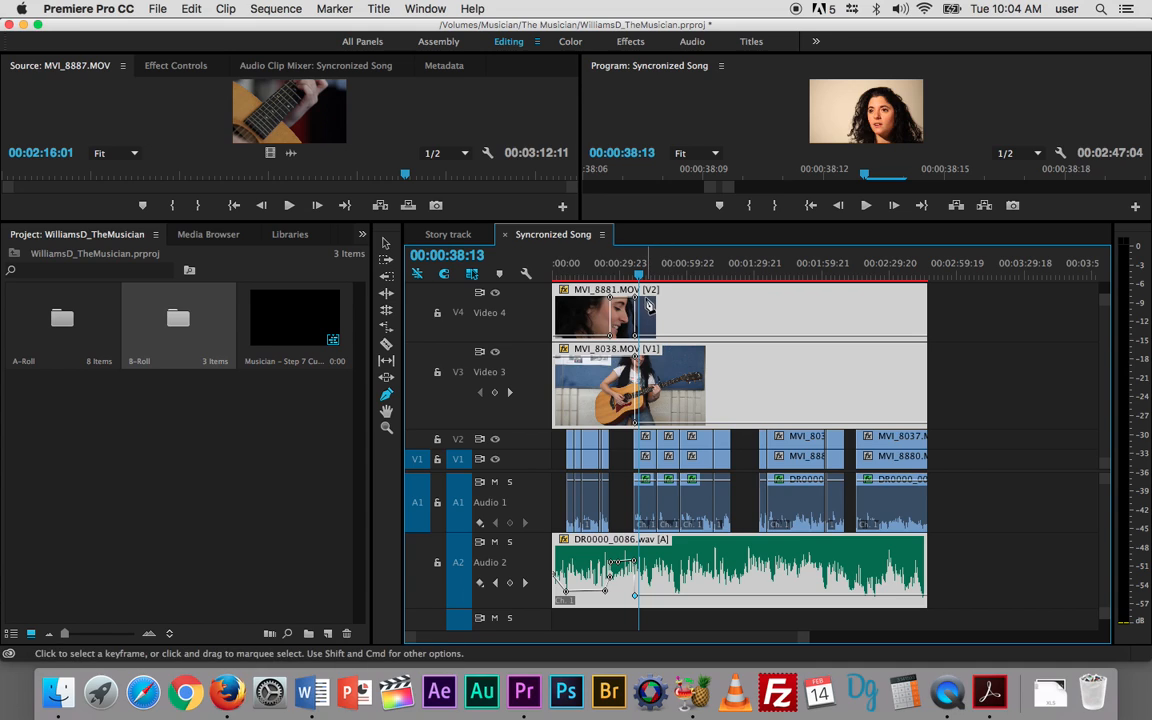
{"action": "left_click_drag", "start_coordinate": [525, 345], "coordinate": [528, 410]}
{"action": "left_click_drag", "start_coordinate": [537, 354], "coordinate": [533, 395]}
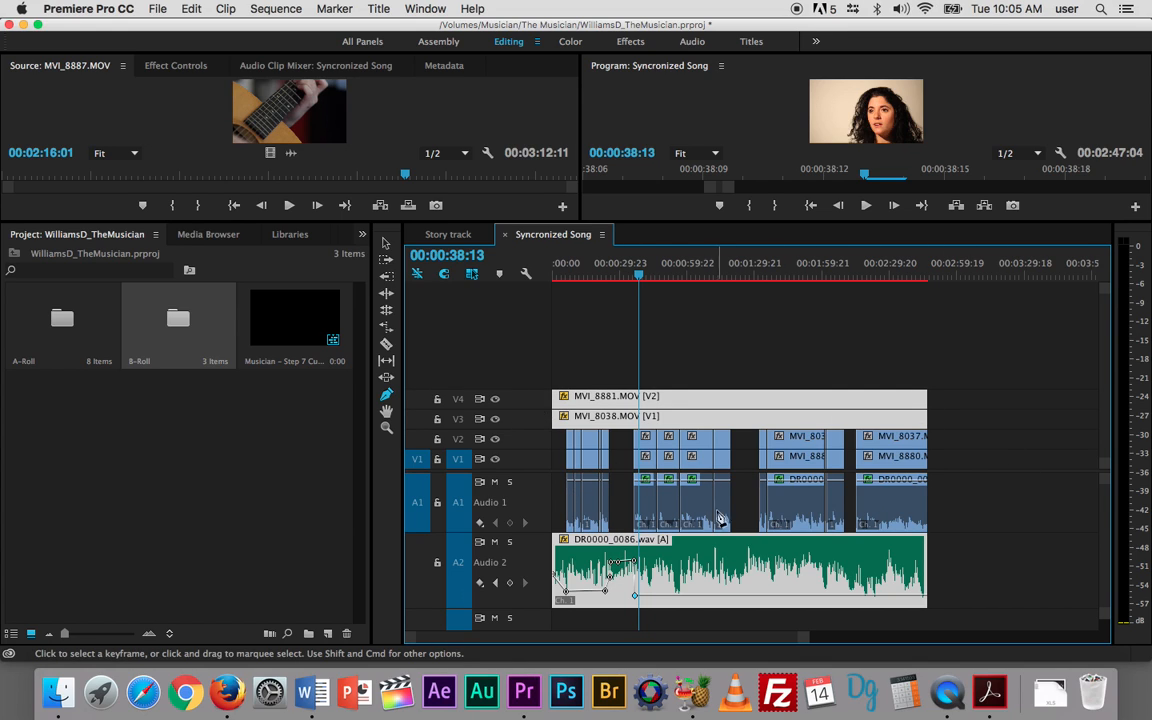